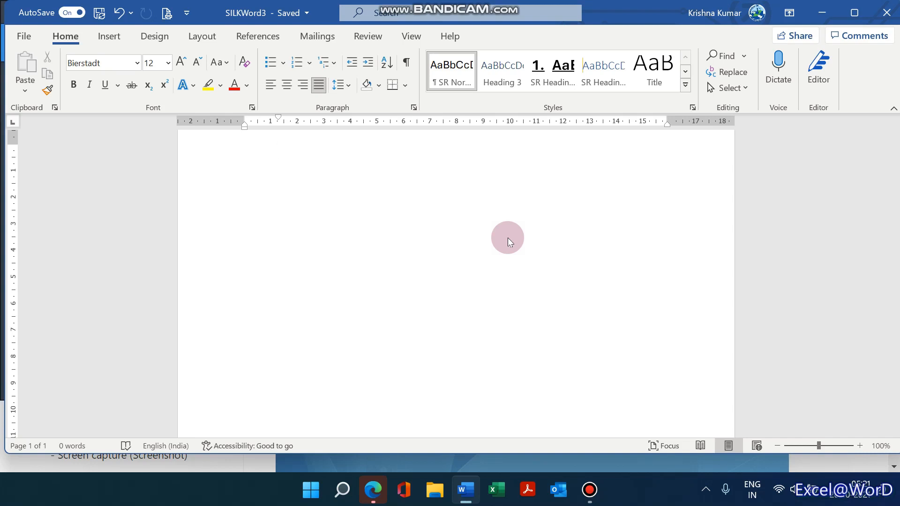
Step: Generate five paragraphs of sample text in the blank document with the =rand function
text(=rand)
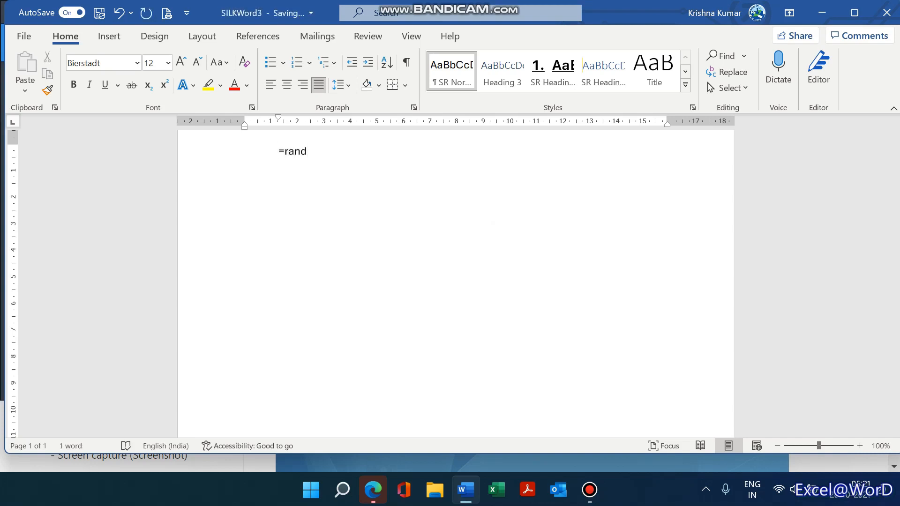
text(()
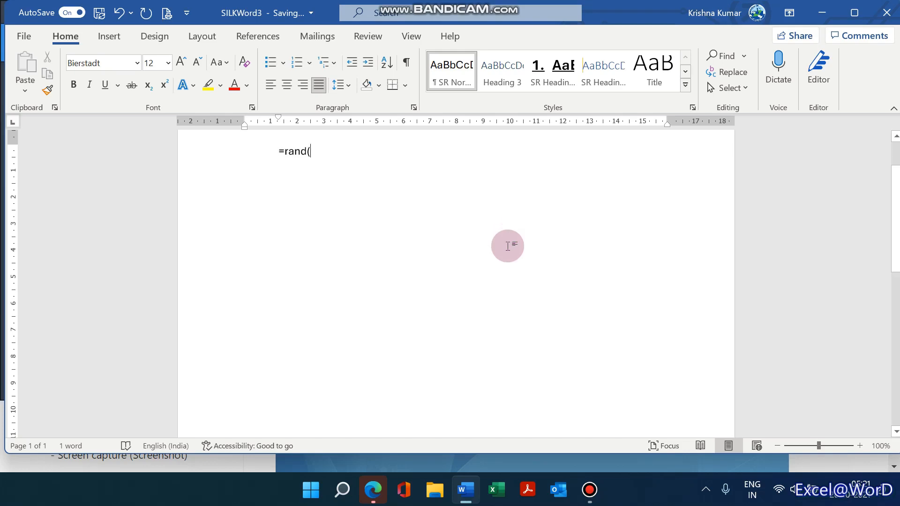
text(5,2))
key(Return)
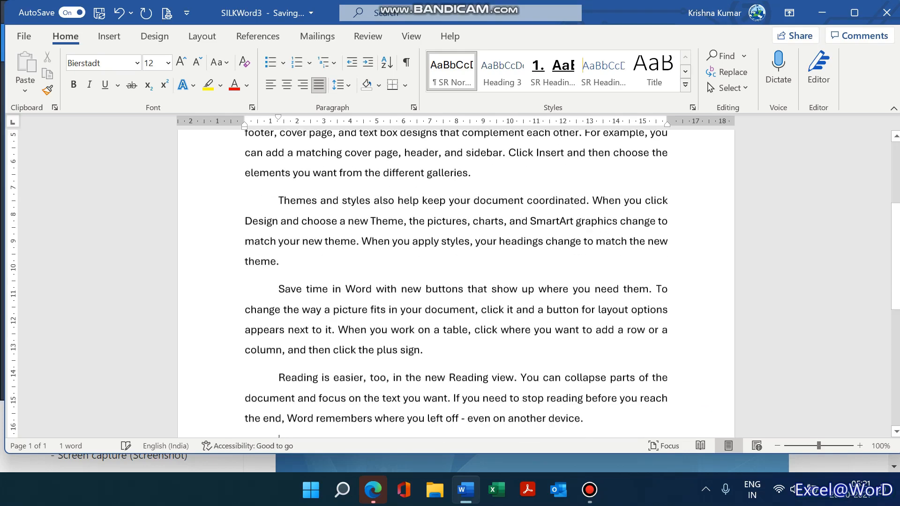
click(508, 246)
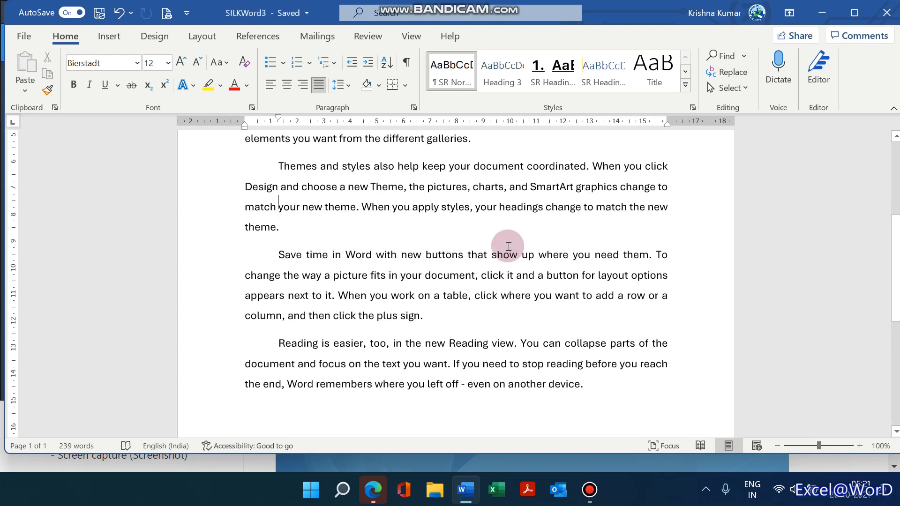
Step: Manually number the opening "Video provides" paragraph as item 1 and make the "To make your document" paragraph item 2
key(ctrl+Home)
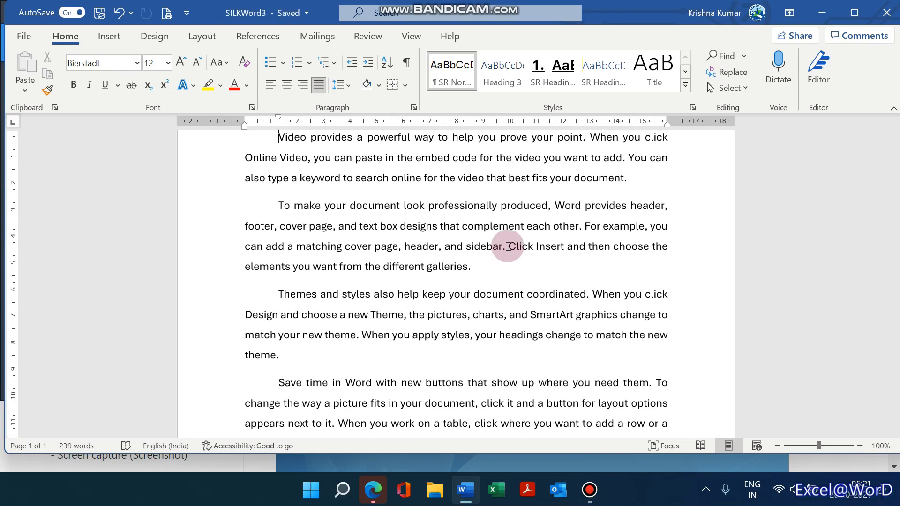
text(1.)
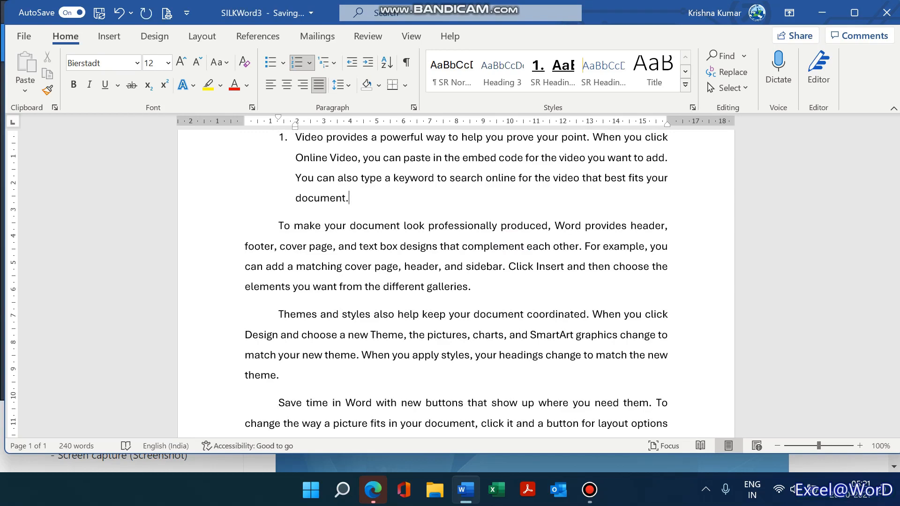
key(Return)
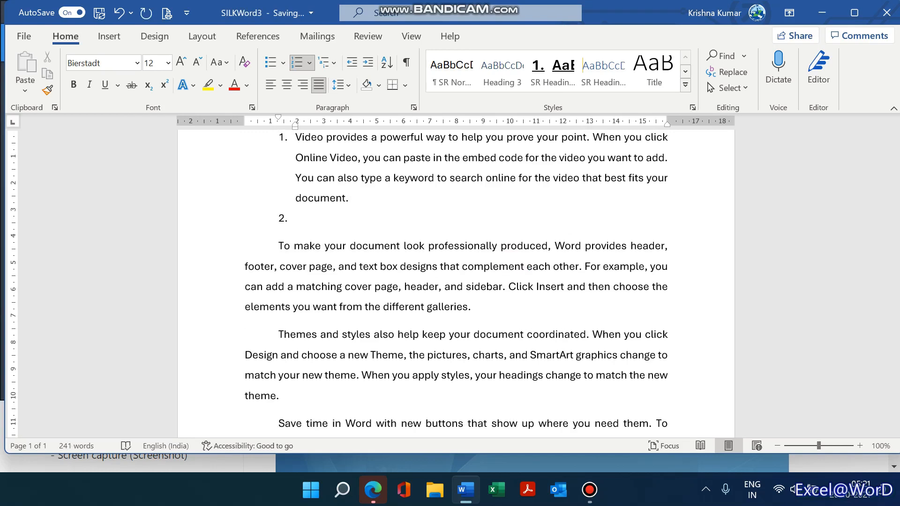
click(279, 246)
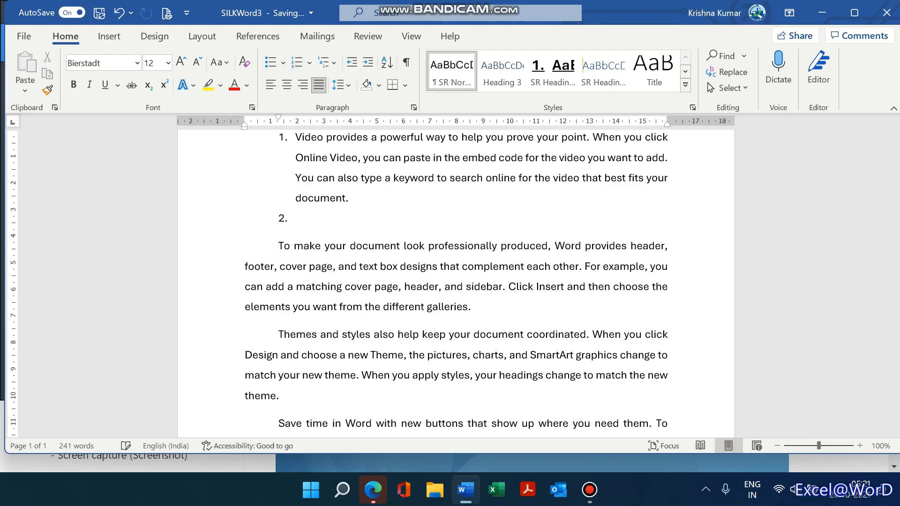
key(BackSpace)
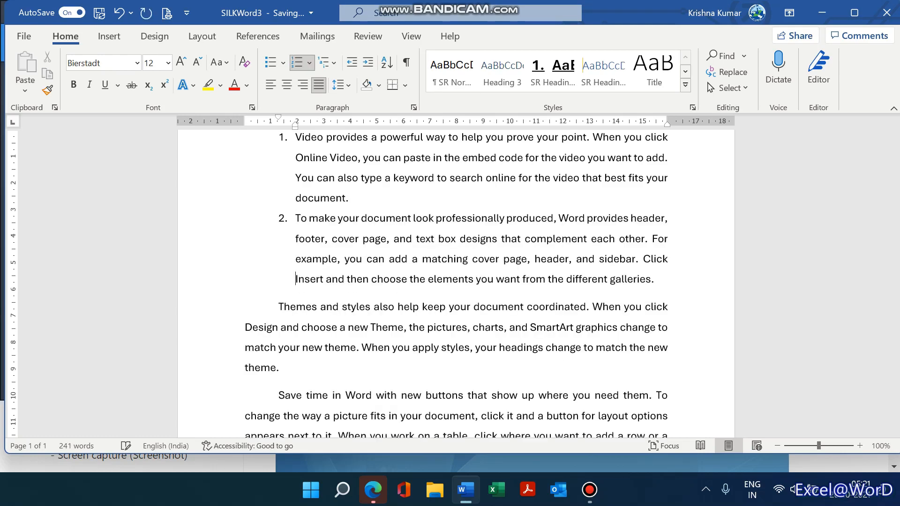
Step: Turn the "Themes and styles" paragraph into item 3 by joining it to item 2 and breaking it off again
key(Down)
key(Home)
key(BackSpace)
key(BackSpace)
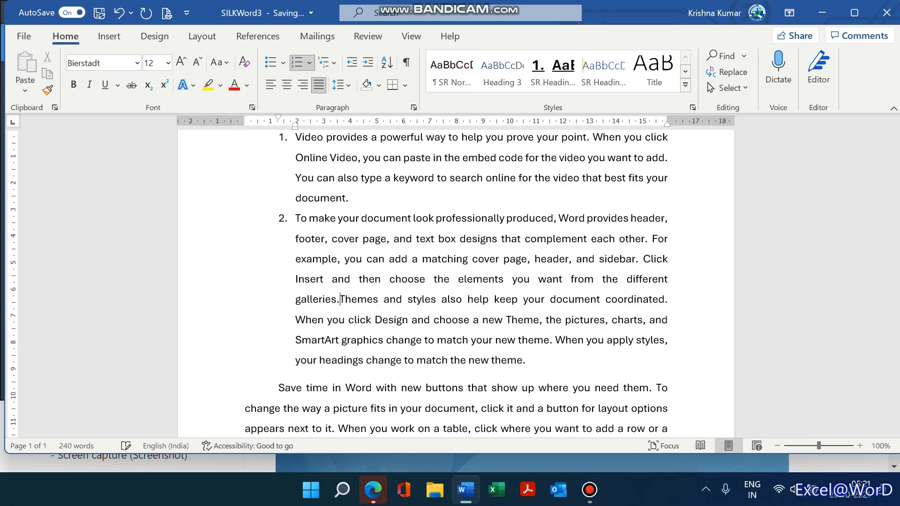
key(Return)
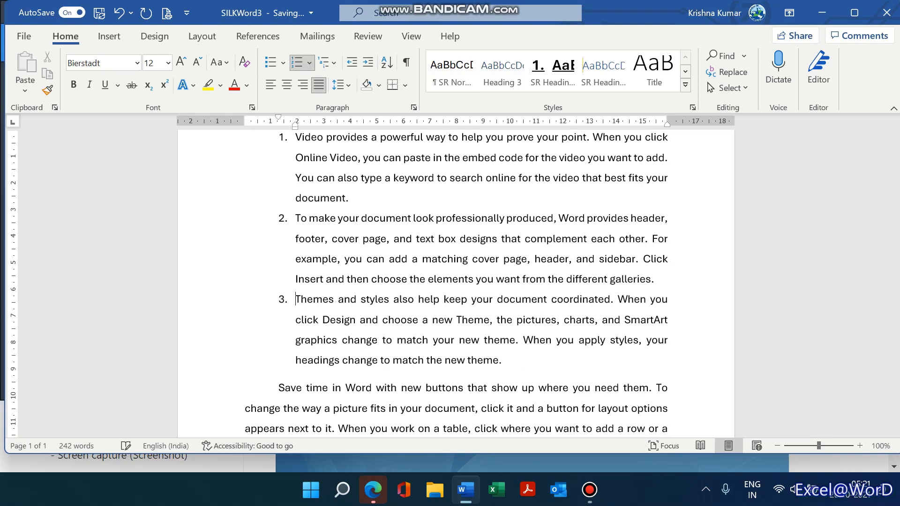
Step: Turn the "Save time in Word" paragraph into item 4 by joining it to item 3 and breaking it off again
key(Down)
key(Home)
key(BackSpace)
key(BackSpace)
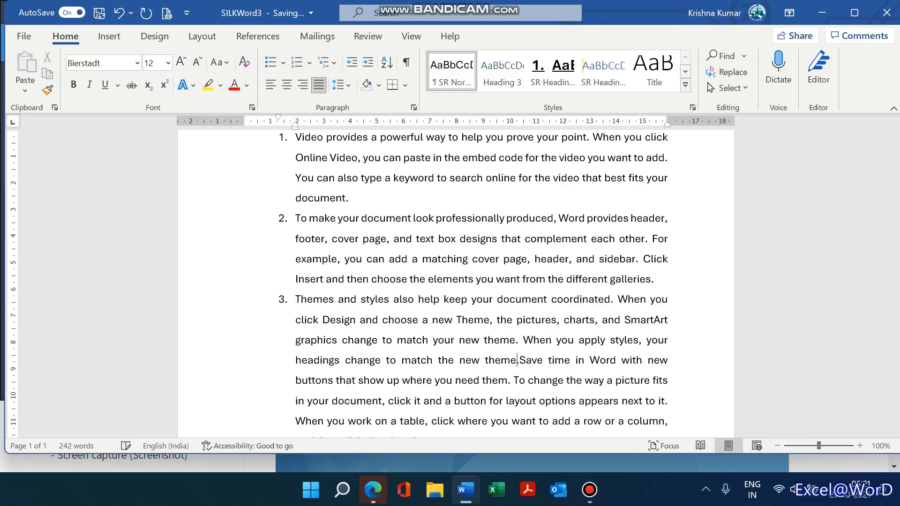
key(Return)
Step: Turn the "Reading is easier" paragraph into item 5 of the numbered list and return to the document's start
key(Down)
key(Down)
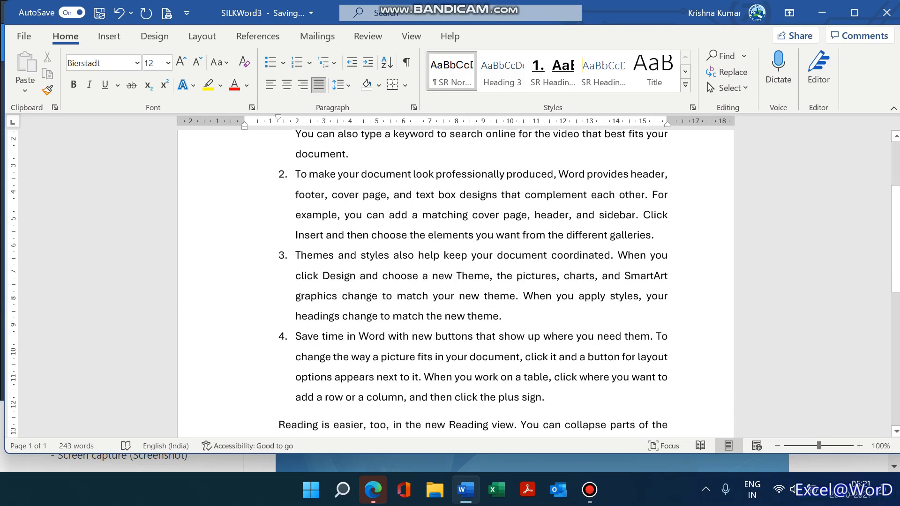
key(Home)
key(BackSpace)
key(BackSpace)
key(Return)
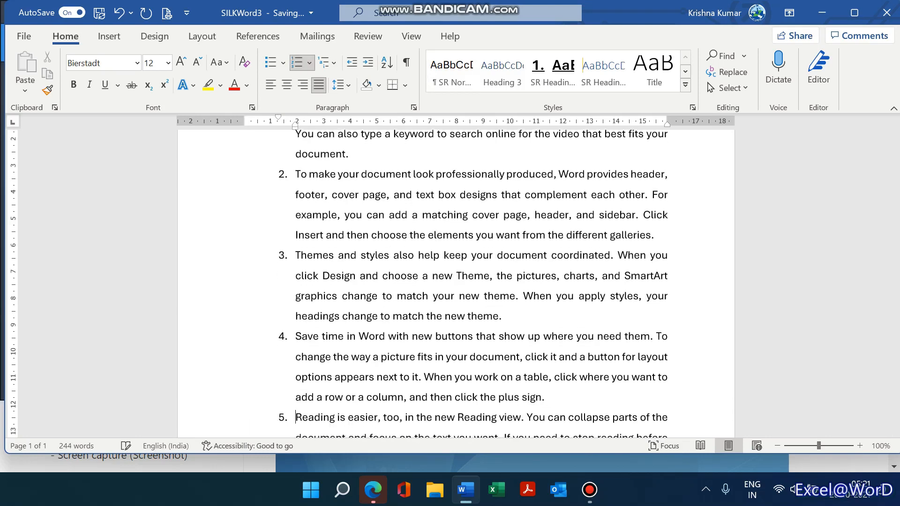
key(Down)
key(Down)
key(Down)
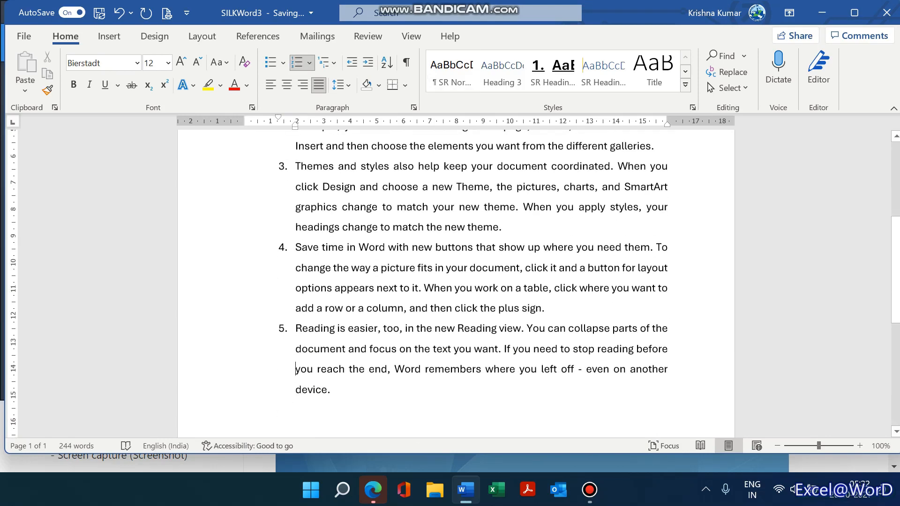
key(ctrl+Home)
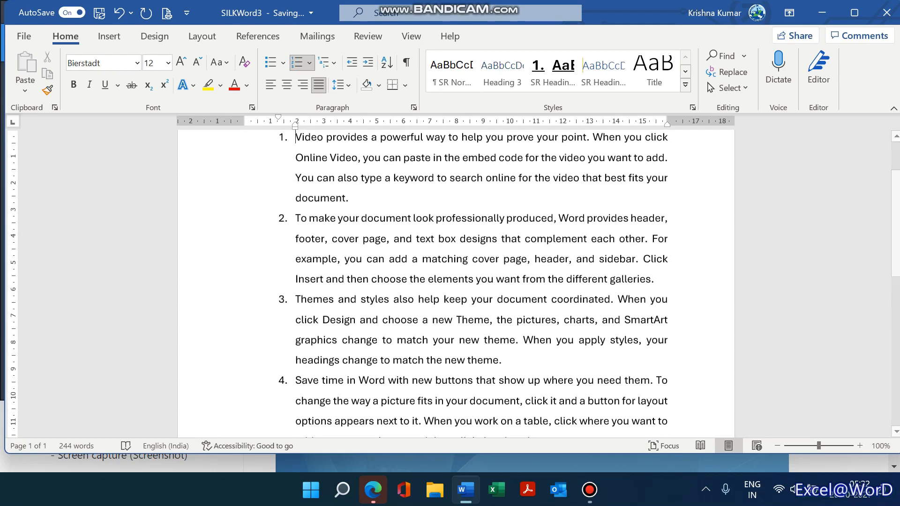
Step: Undo all the manual numbering back to the five plain, unnumbered sample paragraphs
key(ctrl+z)
key(ctrl+z)
key(ctrl+z)
key(ctrl+z)
key(ctrl+z)
key(ctrl+z)
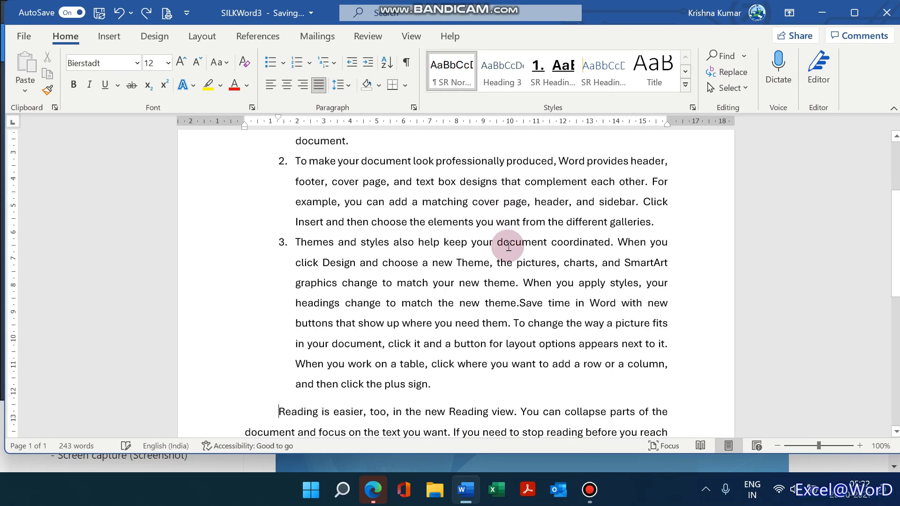
key(ctrl+z)
key(ctrl+z)
key(ctrl+z)
key(ctrl+z)
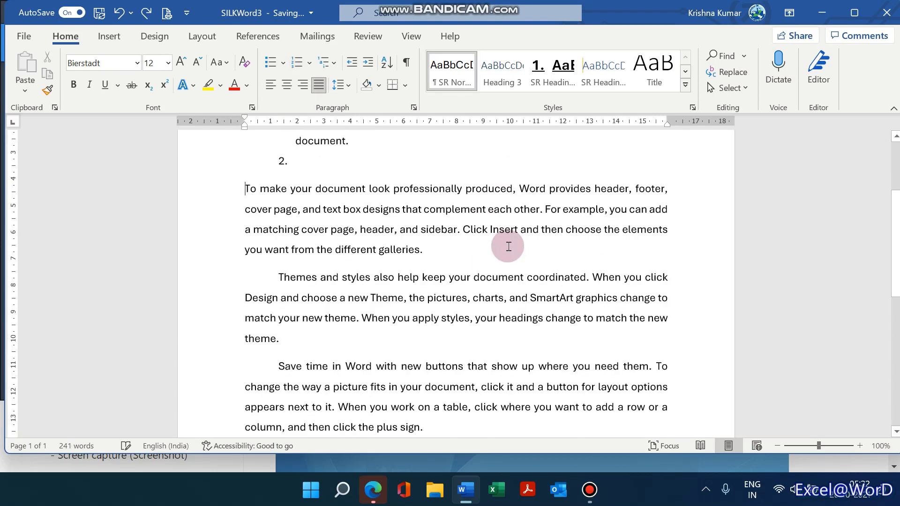
key(ctrl+z)
key(ctrl+z)
key(ctrl+z)
key(ctrl+z)
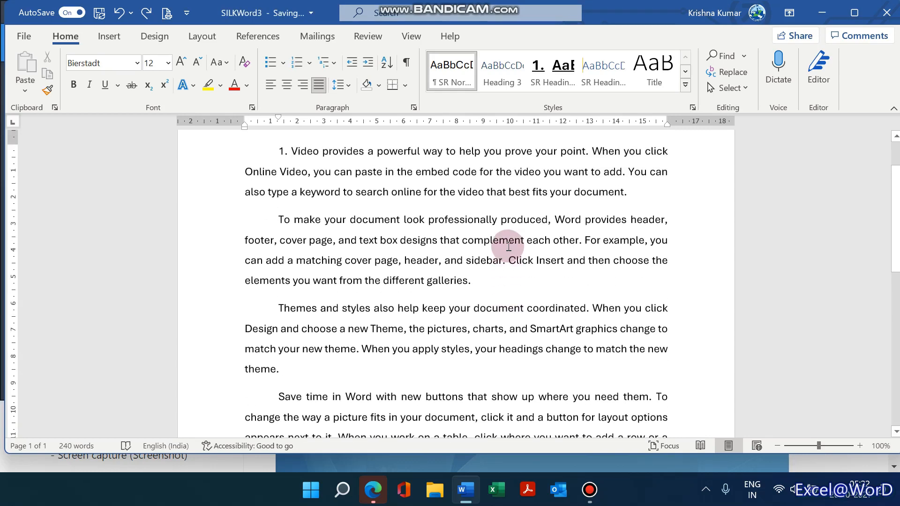
key(ctrl+z)
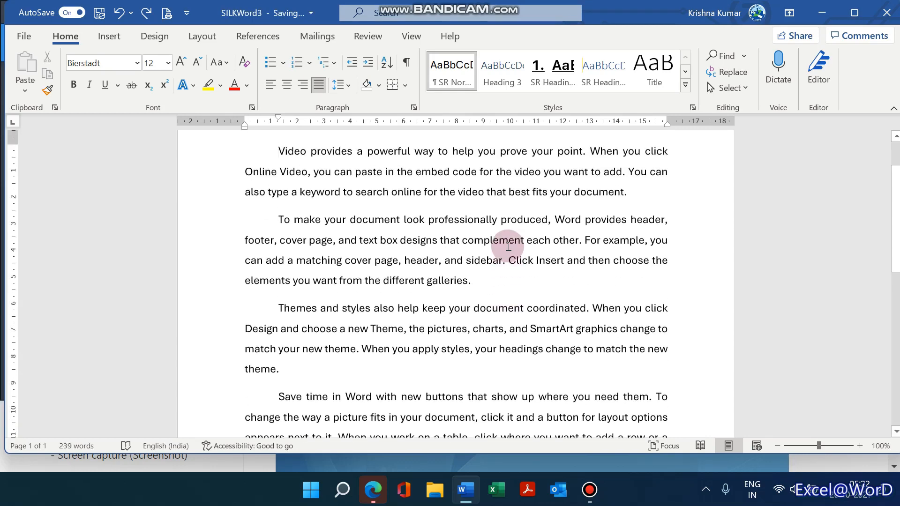
Step: Select all five paragraphs and apply automatic 1., 2., 3. numbering to them
key(shift+Down)
key(shift+Down)
key(shift+Down)
key(shift+Down)
key(shift+Down)
key(shift+Down)
key(shift+Down)
key(shift+Down)
key(shift+Down)
key(shift+Down)
key(shift+Down)
key(shift+Down)
key(shift+Down)
key(shift+Down)
key(shift+Down)
key(shift+Down)
key(shift+Down)
key(shift+Down)
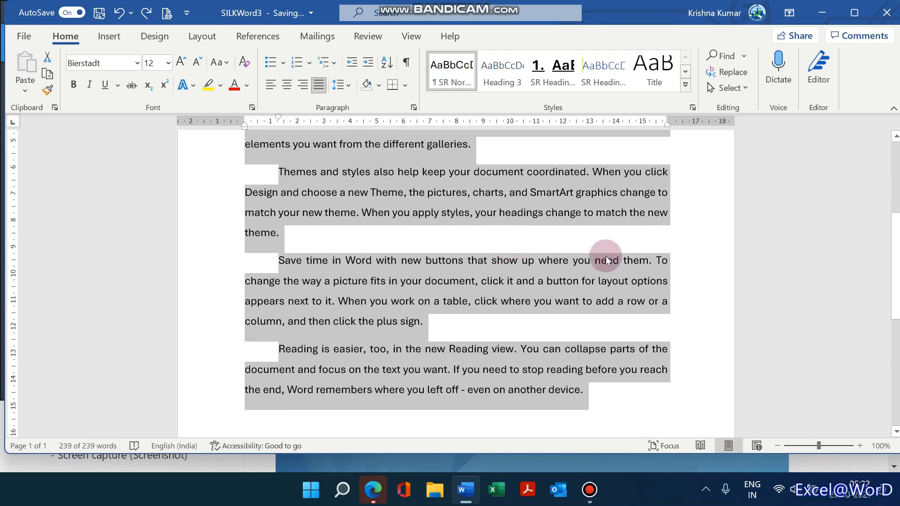
click(296, 63)
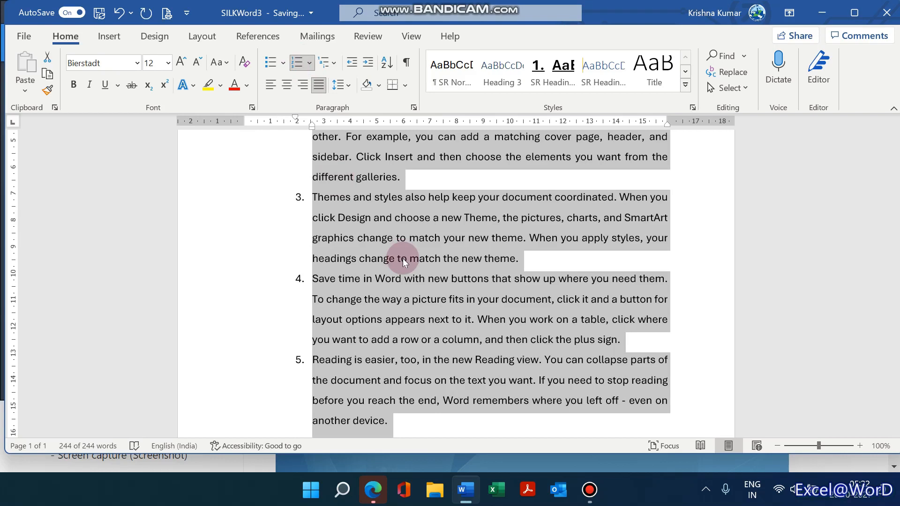
Step: Try splitting item 3 before "When you apply styles" into its own numbered item, and undo the split
click(461, 233)
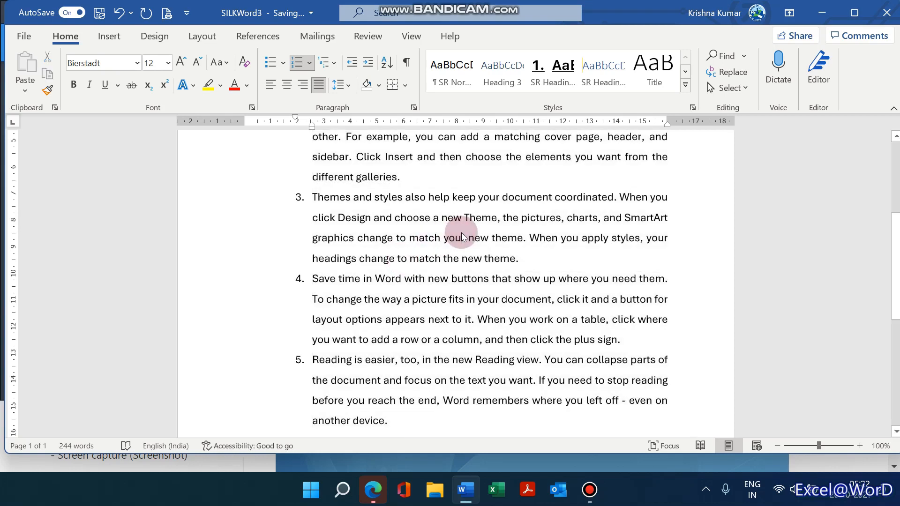
key(Down)
key(Down)
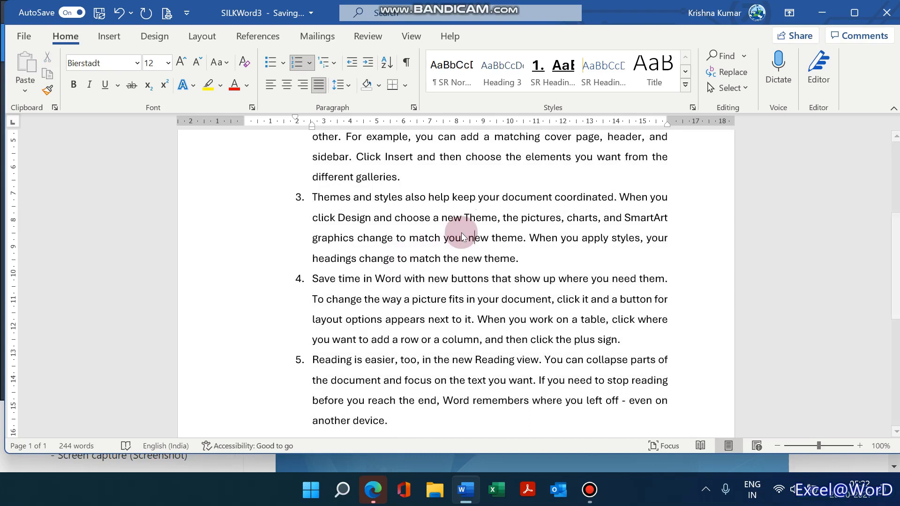
key(Right)
key(Right)
key(Right)
key(Right)
key(Right)
key(Right)
key(Right)
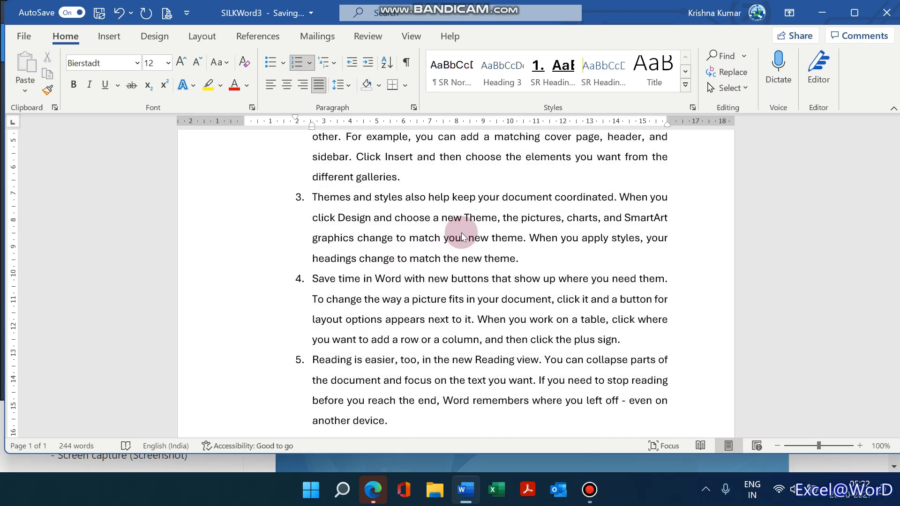
key(Return)
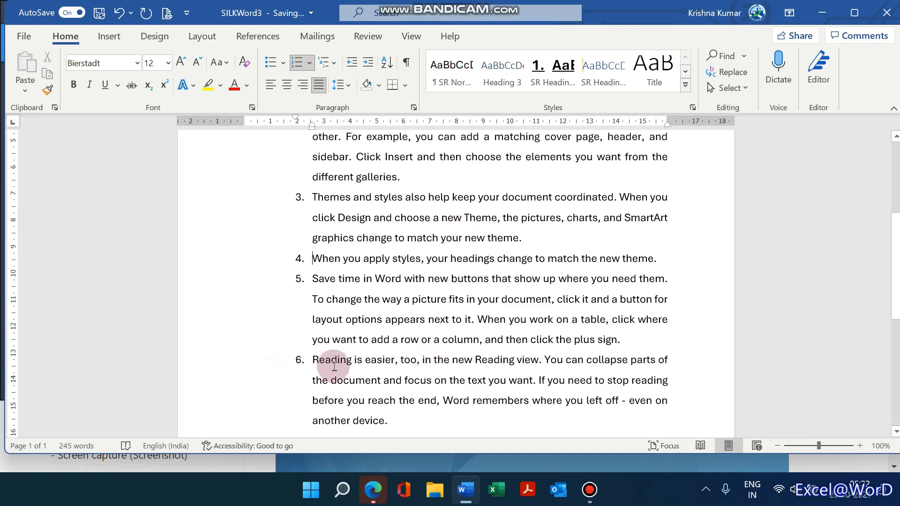
key(ctrl+z)
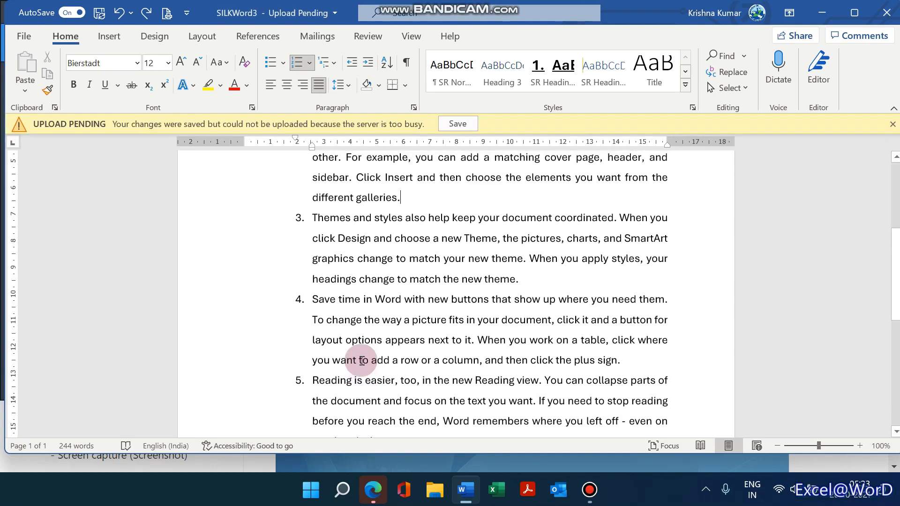
Step: Try merging the "Themes and styles" item into item 2, check the renumbered list, and undo the merge
key(BackSpace)
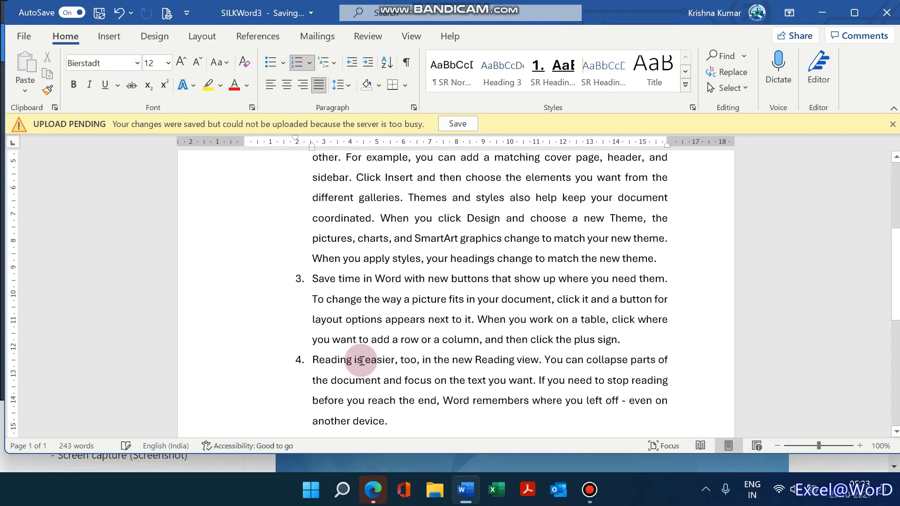
scroll(361, 361, down, 1)
scroll(361, 360, up, 4)
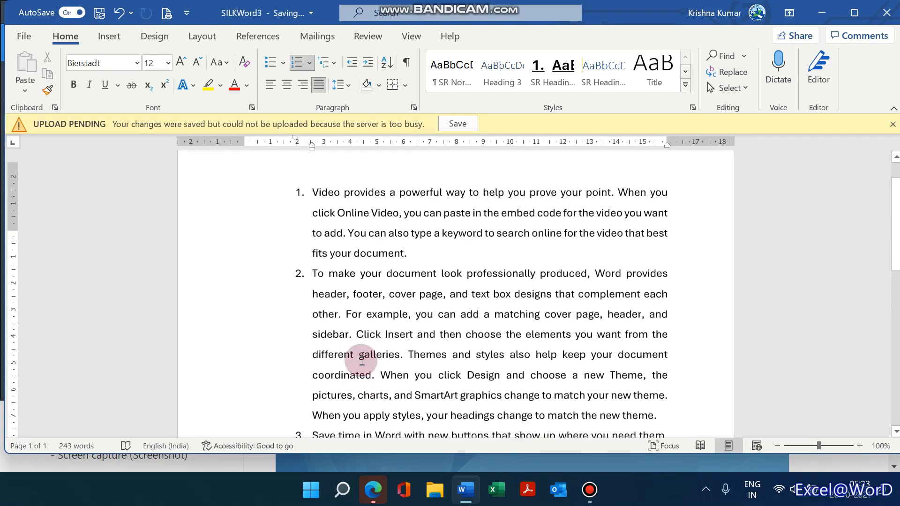
scroll(362, 360, down, 1)
scroll(362, 361, down, 2)
key(ctrl+z)
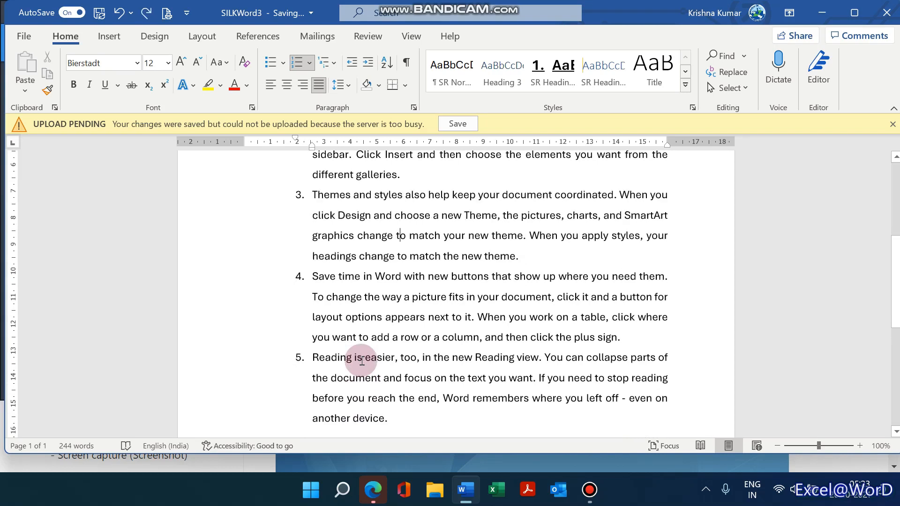
Step: Split item 3 so that "When you apply styles" starts its own numbered item
key(ctrl+Right)
key(ctrl+Right)
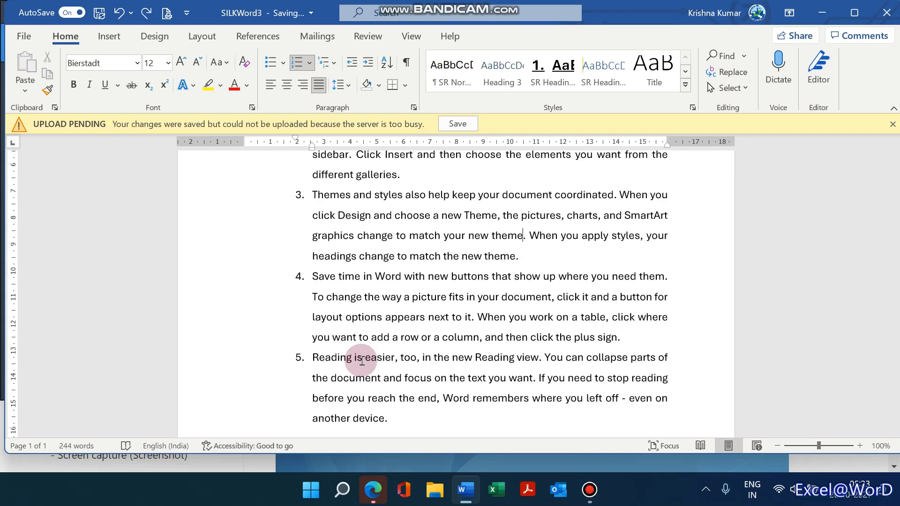
key(Return)
Step: Split the "Save time in Word" item so that "When you work on a table" starts its own numbered item
key(Down)
key(Down)
key(Down)
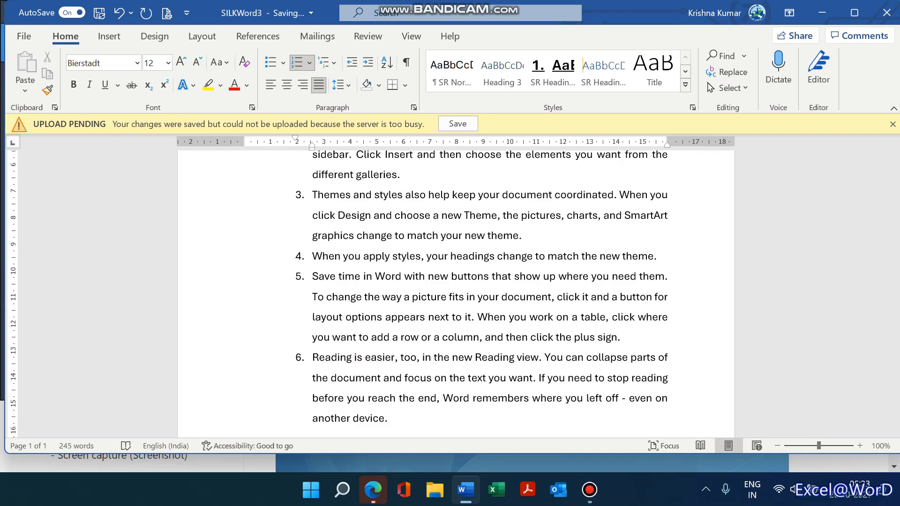
key(Return)
key(Down)
key(Down)
key(Down)
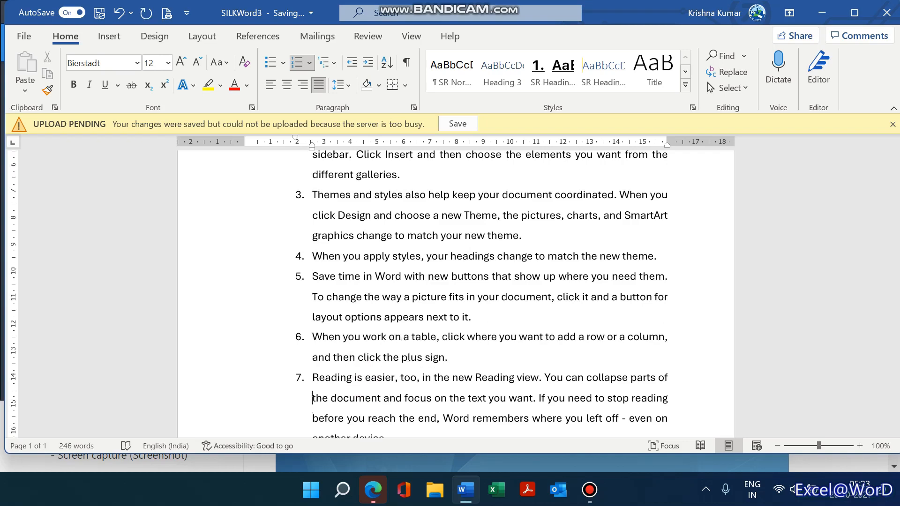
Step: Apply the 1) 2) 3) numbering format to the whole list, and replace it with the I. II. III. format
click(449, 358)
click(657, 257)
scroll(362, 281, up, 3)
click(362, 361)
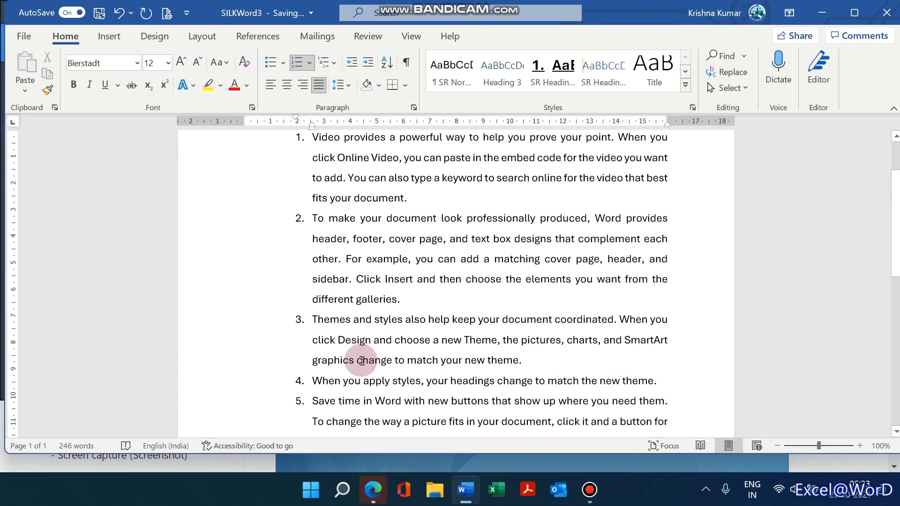
triple_click(361, 177)
key(shift+Down)
key(shift+Down)
key(shift+Down)
key(shift+Down)
key(shift+Down)
key(shift+Down)
key(shift+Down)
key(shift+Down)
key(shift+Down)
key(shift+Down)
key(shift+Down)
key(shift+Down)
key(shift+Down)
key(shift+Down)
key(shift+Down)
key(shift+Down)
key(shift+Down)
key(shift+Down)
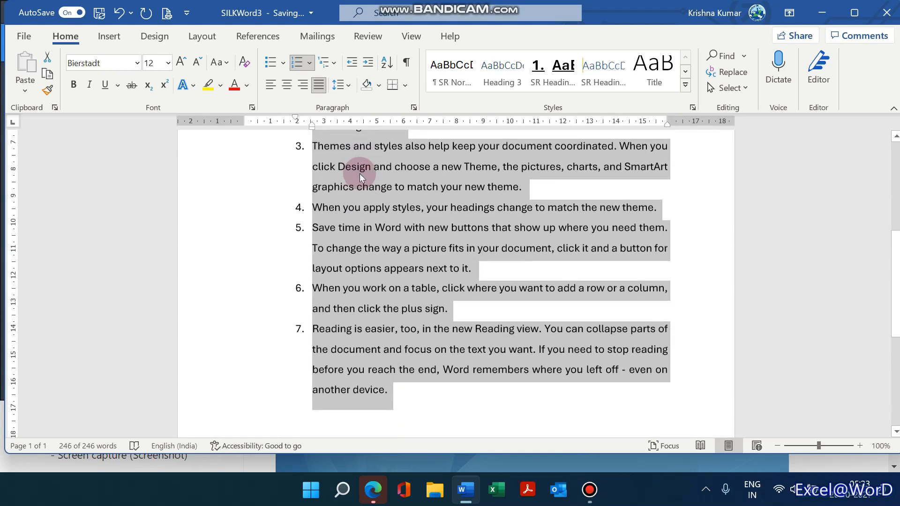
click(309, 64)
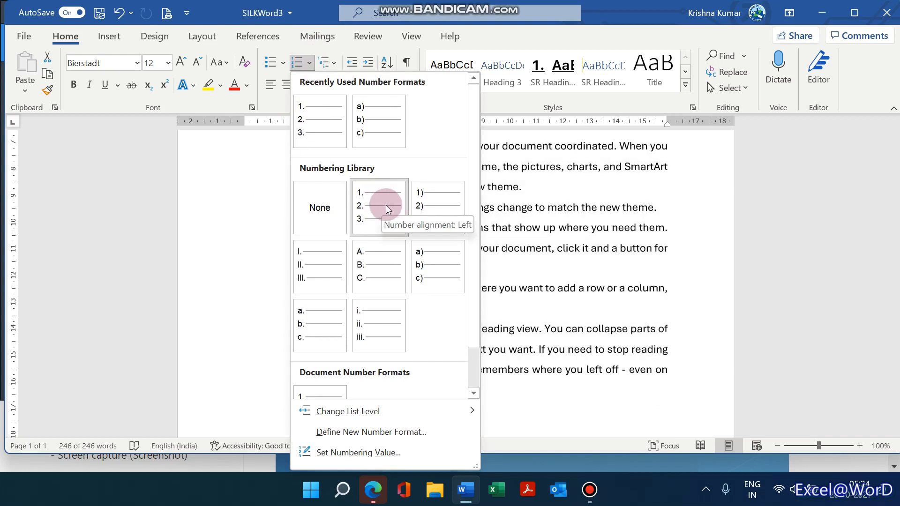
click(432, 210)
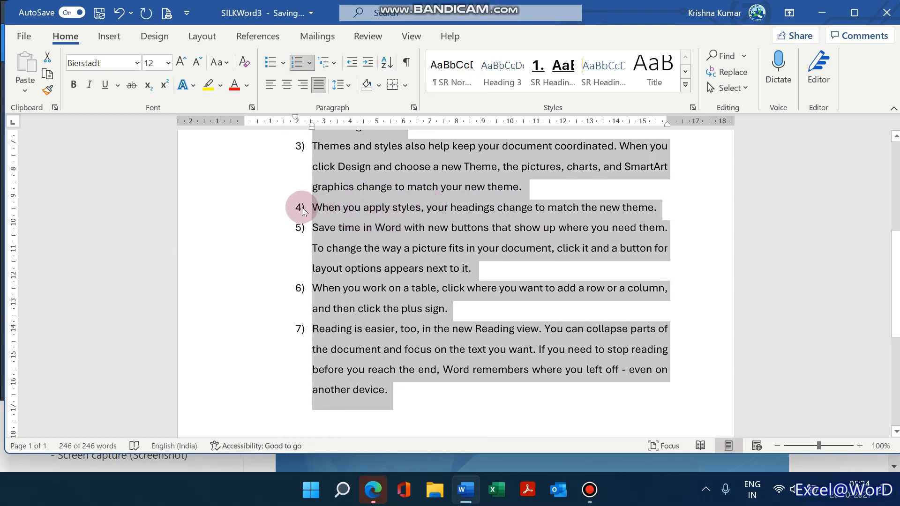
click(309, 64)
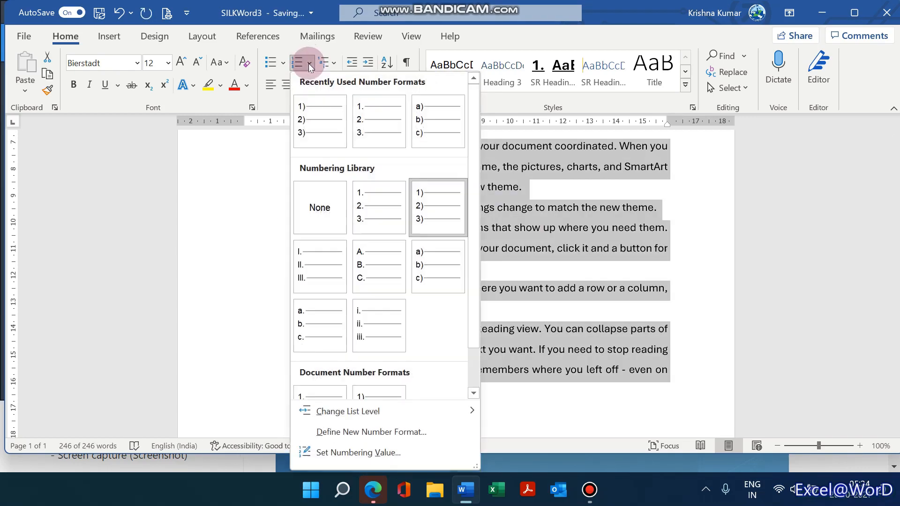
click(315, 254)
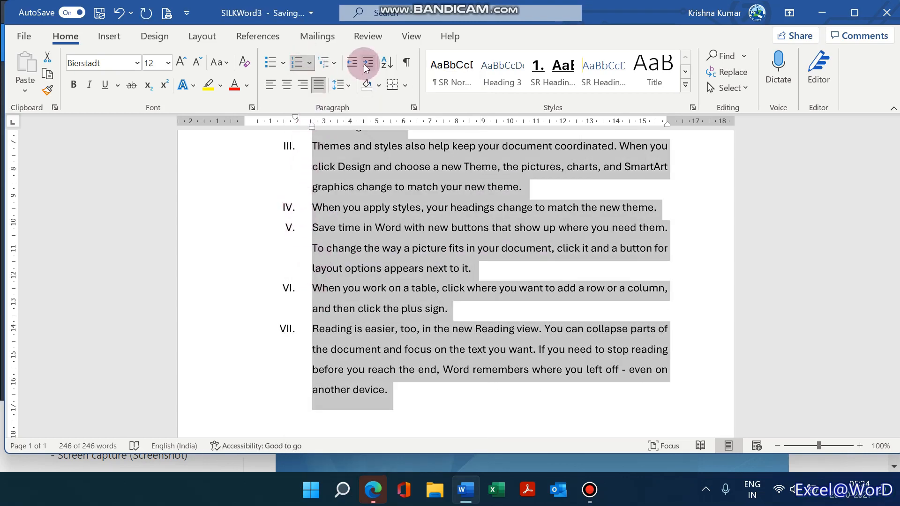
Step: Start defining a new number format for the list, trying the 1, 2, 3 number style and returning to I, II, III
click(308, 64)
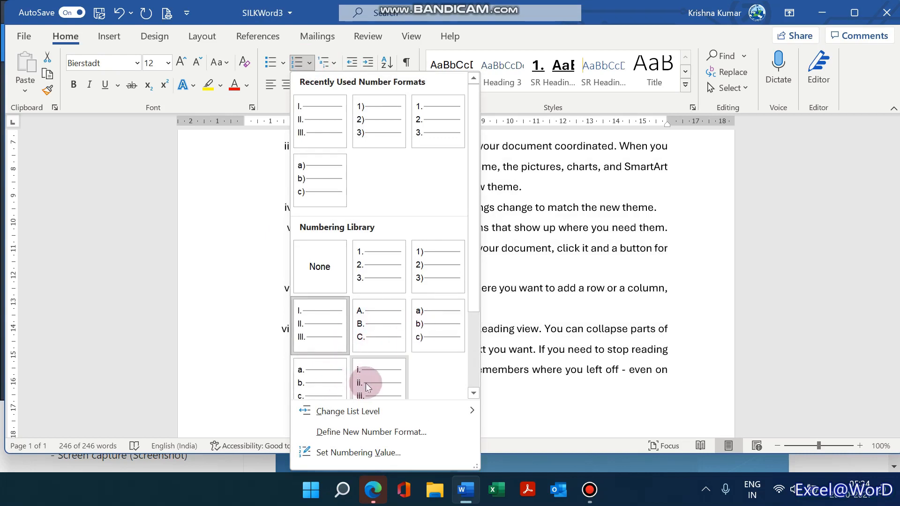
click(474, 393)
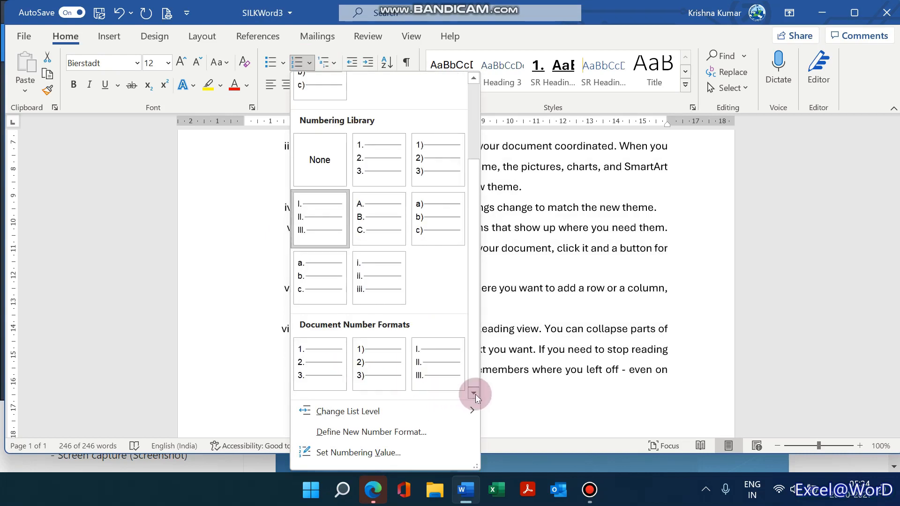
click(377, 432)
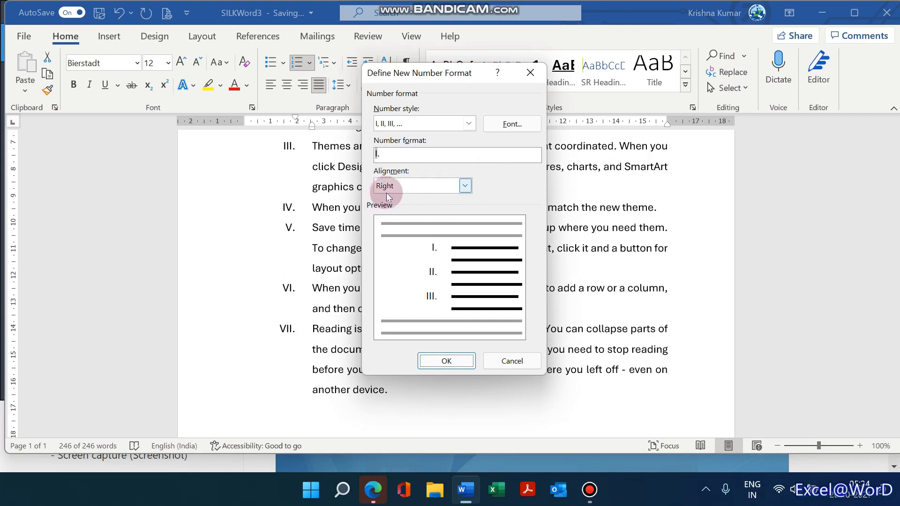
click(468, 124)
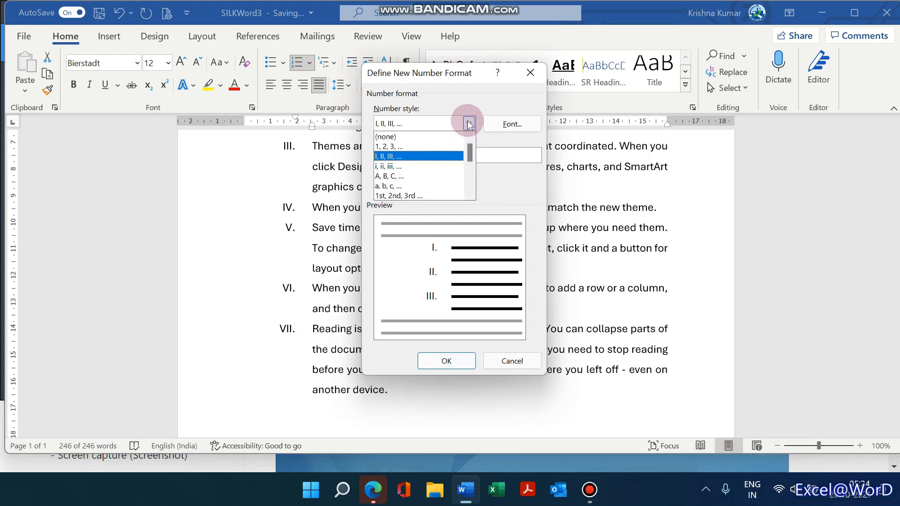
click(425, 148)
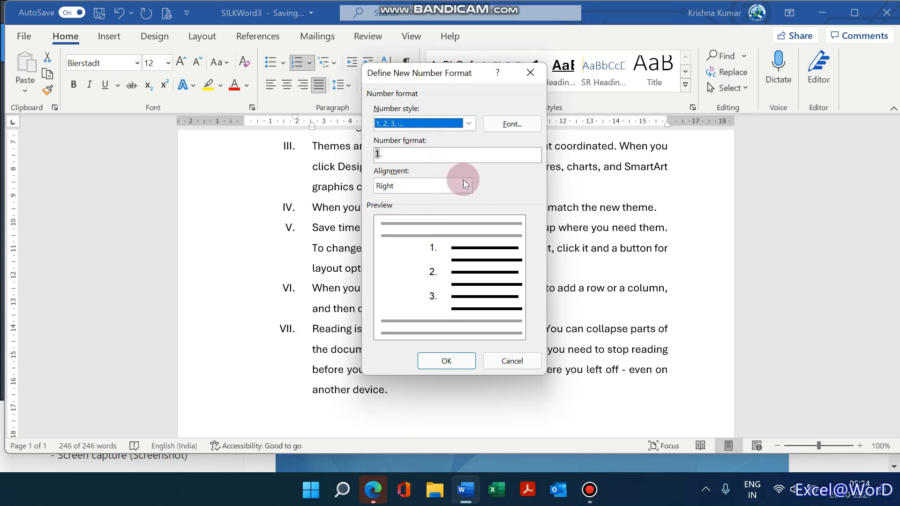
click(469, 123)
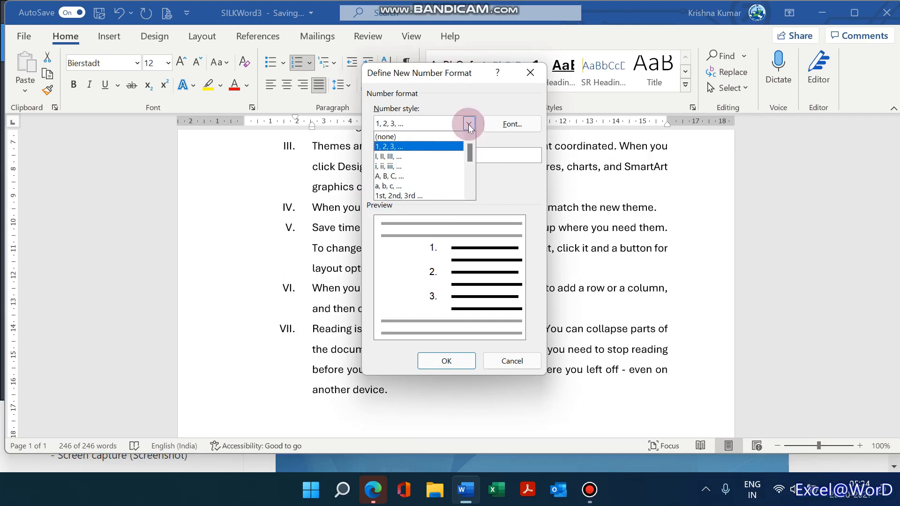
click(402, 156)
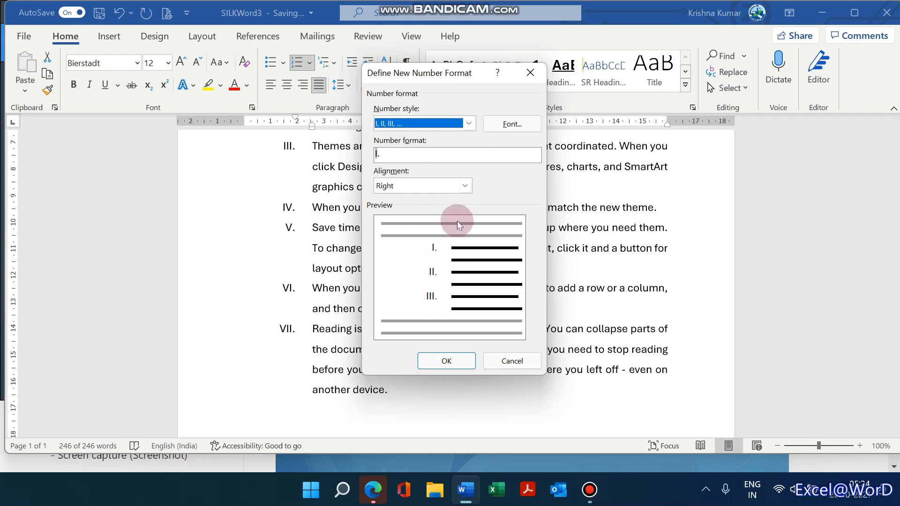
Step: Try Left alignment for the new number format and restore Right alignment
click(464, 186)
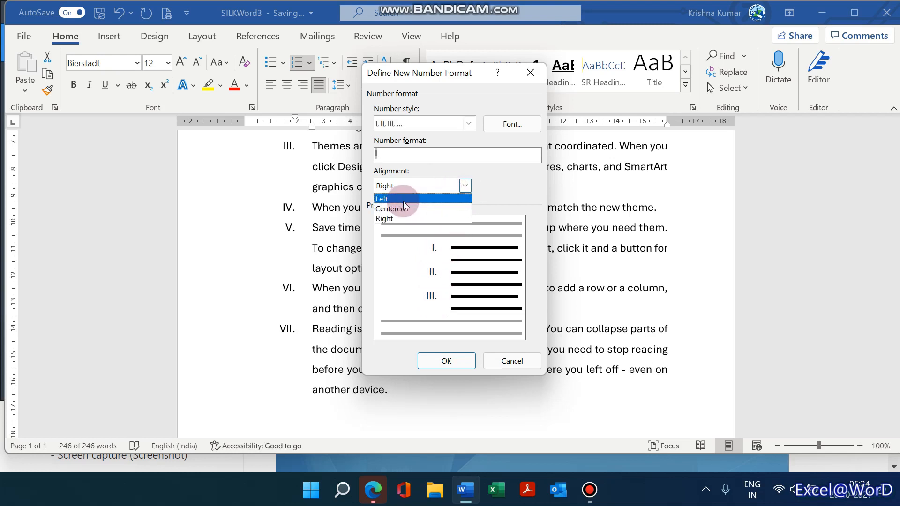
click(402, 200)
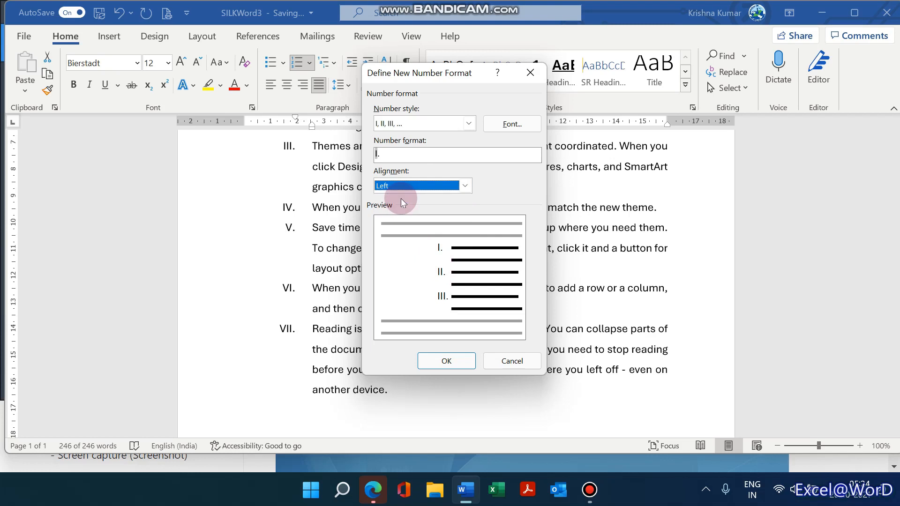
click(464, 187)
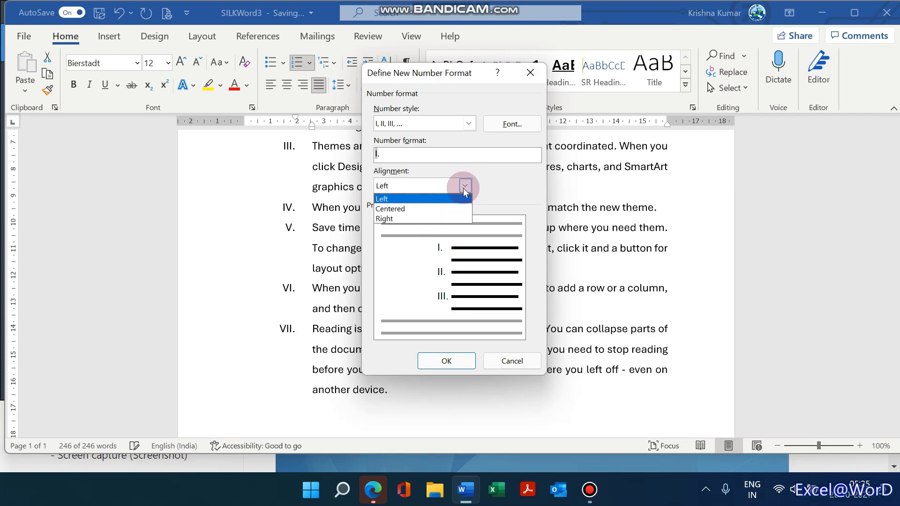
click(411, 221)
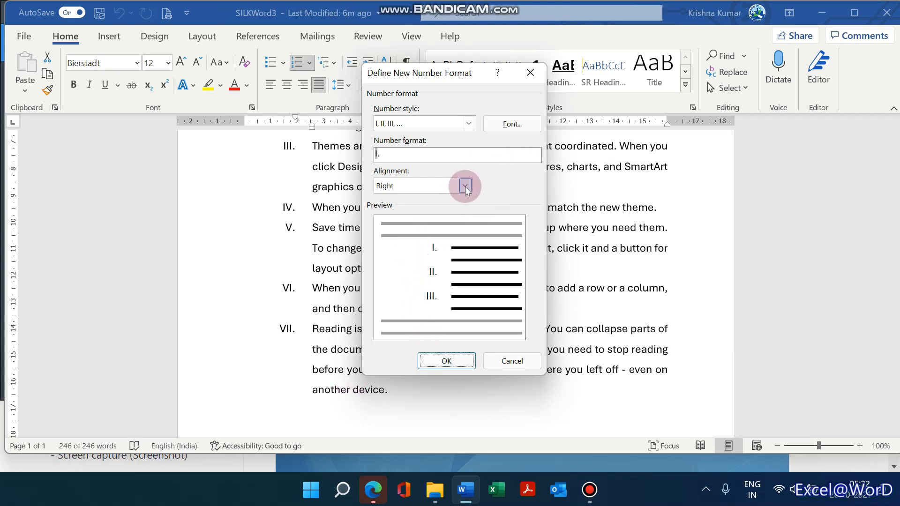
Step: Set the new format's number style to the Hindi number words एक, दो, तीन and apply it to the list
click(469, 123)
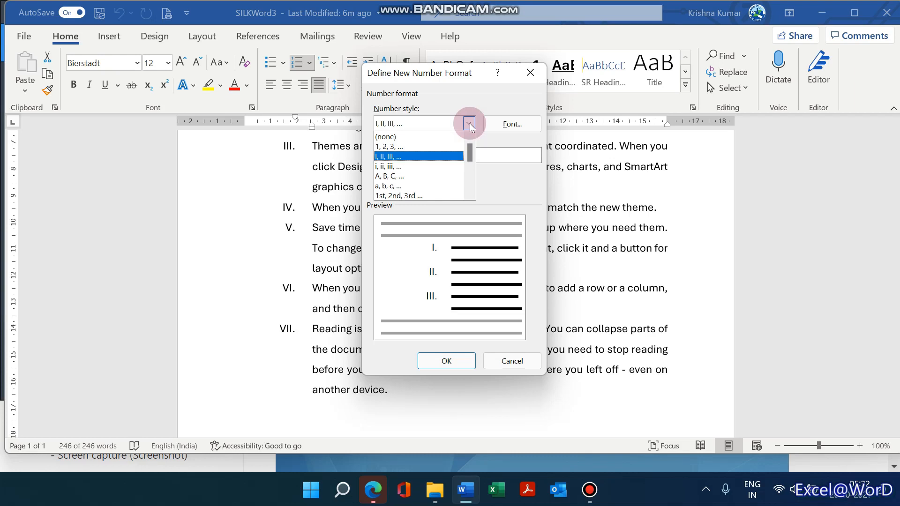
click(469, 194)
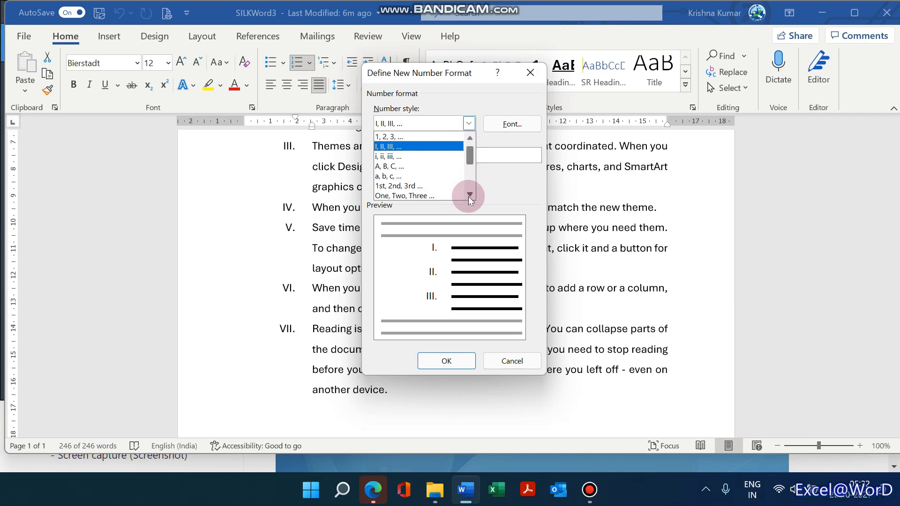
click(469, 195)
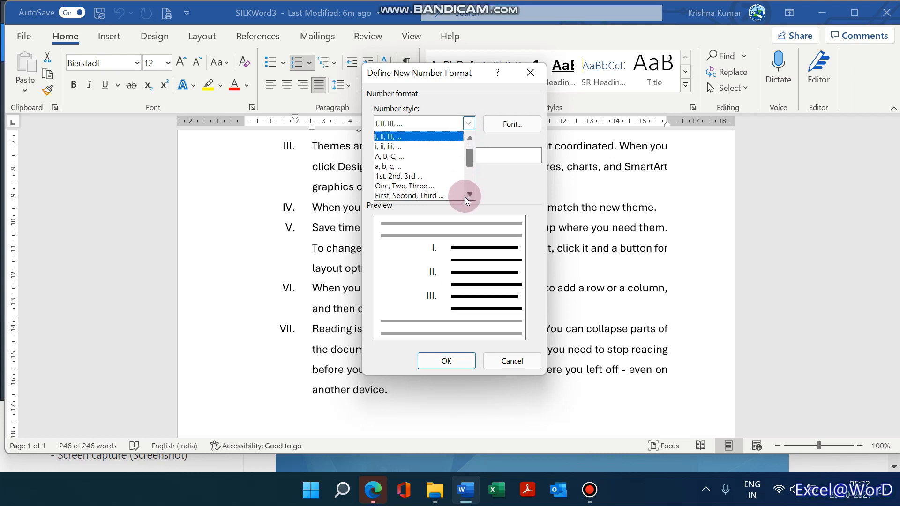
click(473, 195)
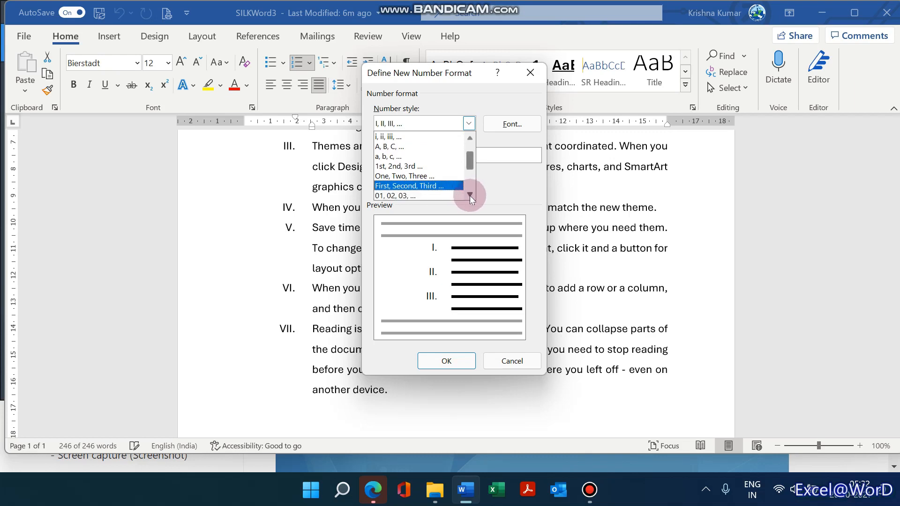
click(470, 195)
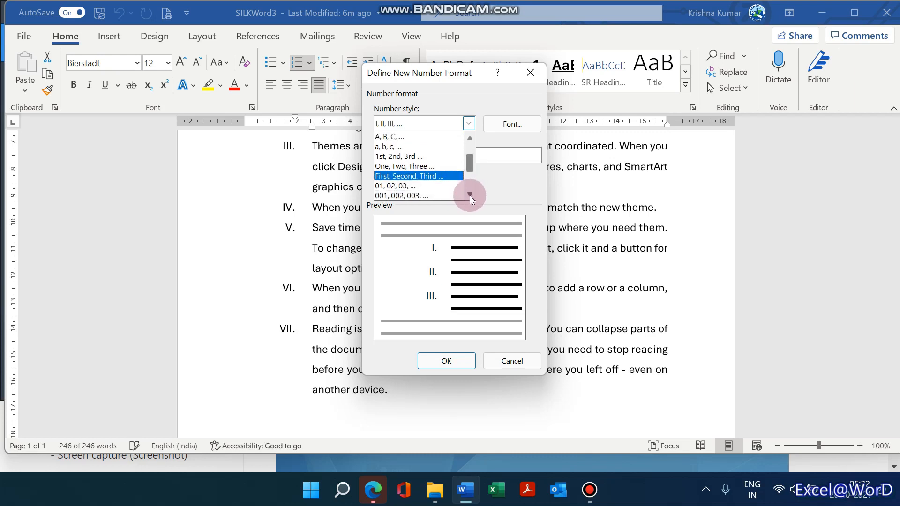
click(470, 196)
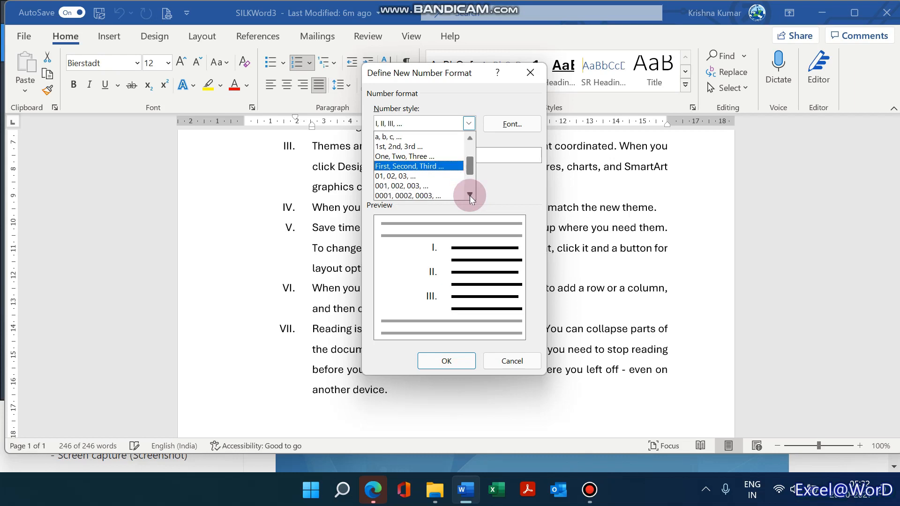
click(469, 196)
click(470, 195)
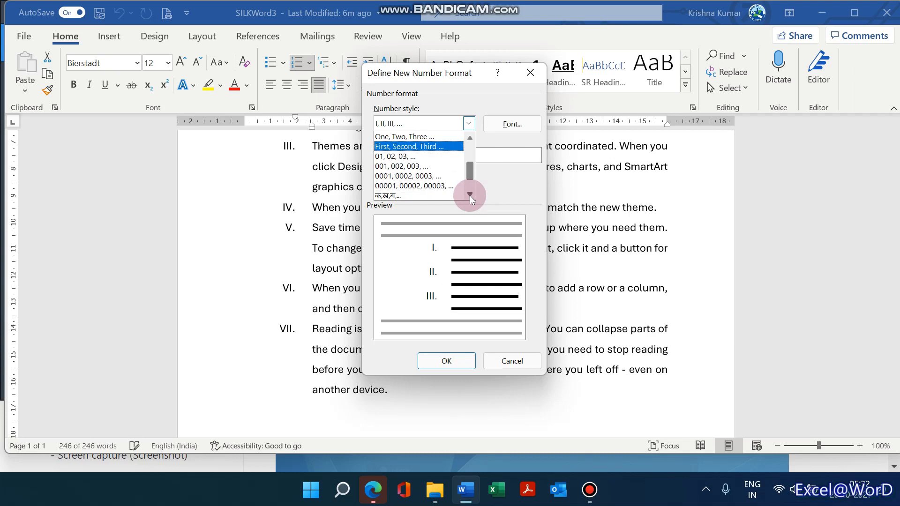
click(470, 195)
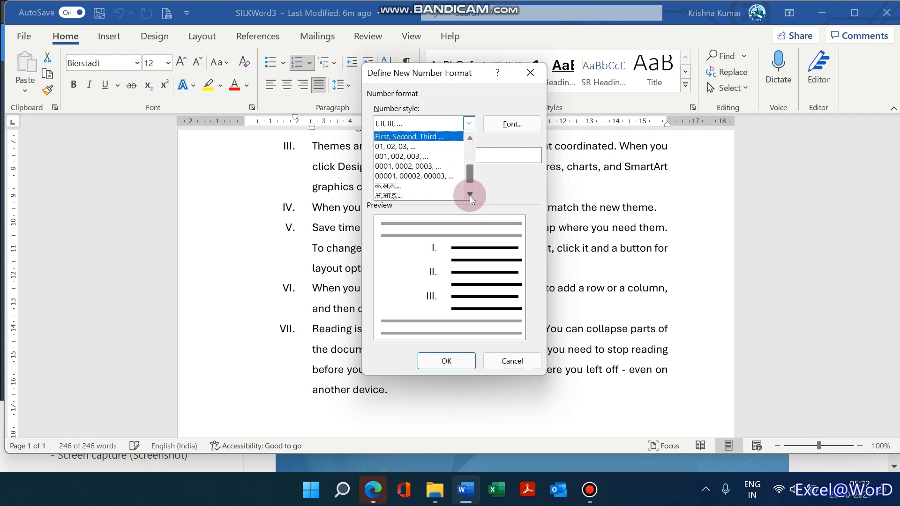
click(469, 195)
click(470, 195)
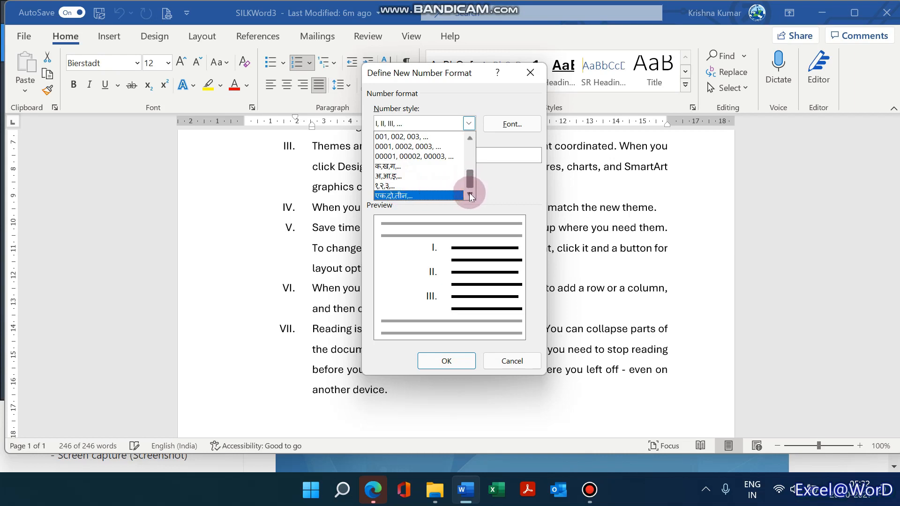
click(382, 197)
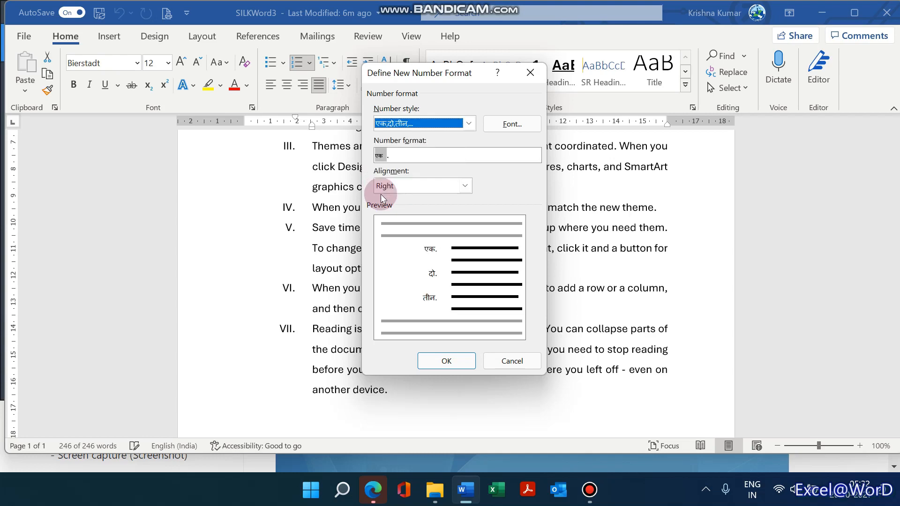
click(446, 369)
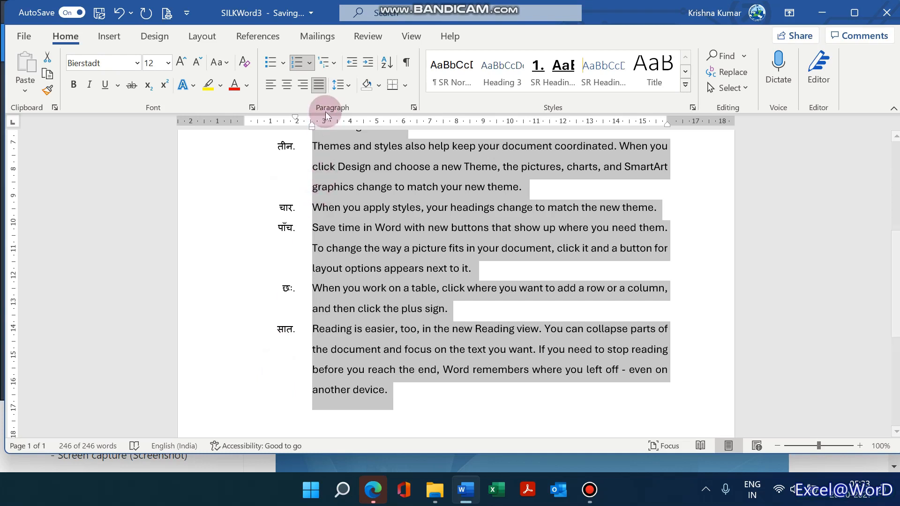
Step: Add a numbered item after the last paragraph and insert a page break to continue the list on a new page
click(442, 399)
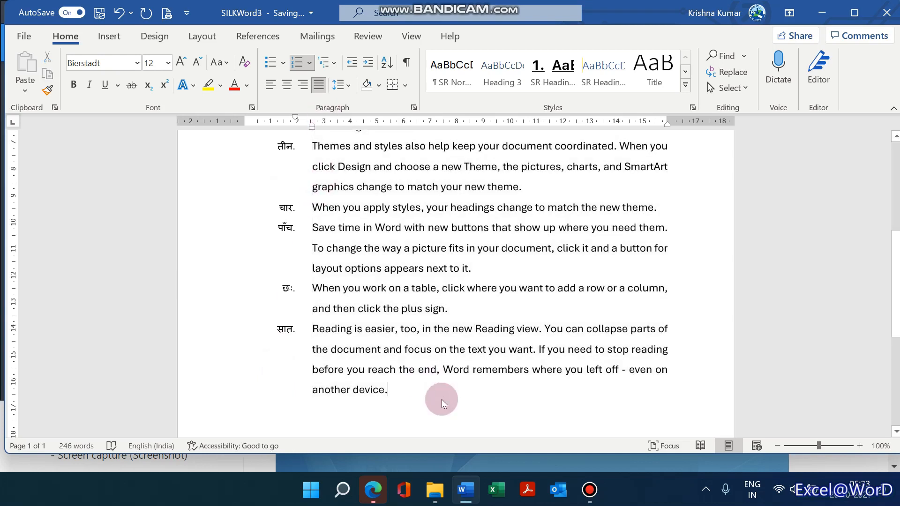
key(Return)
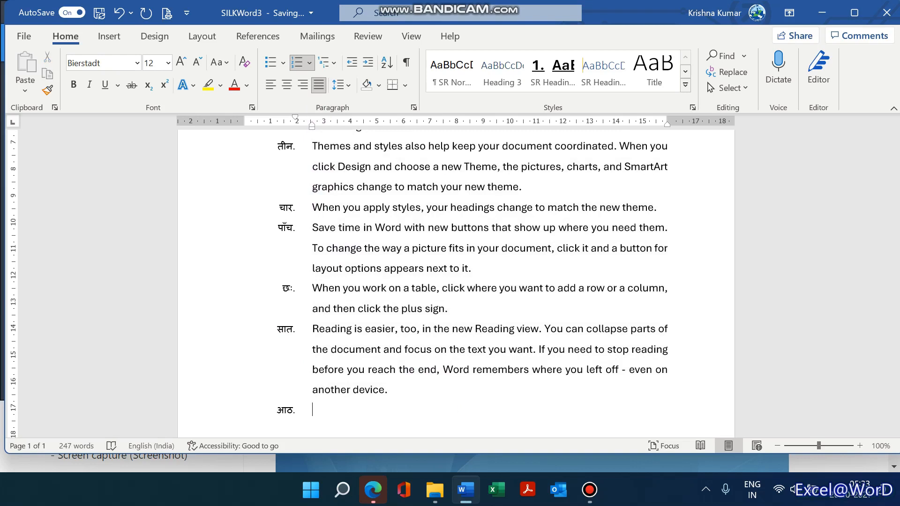
click(442, 399)
key(ctrl+Return)
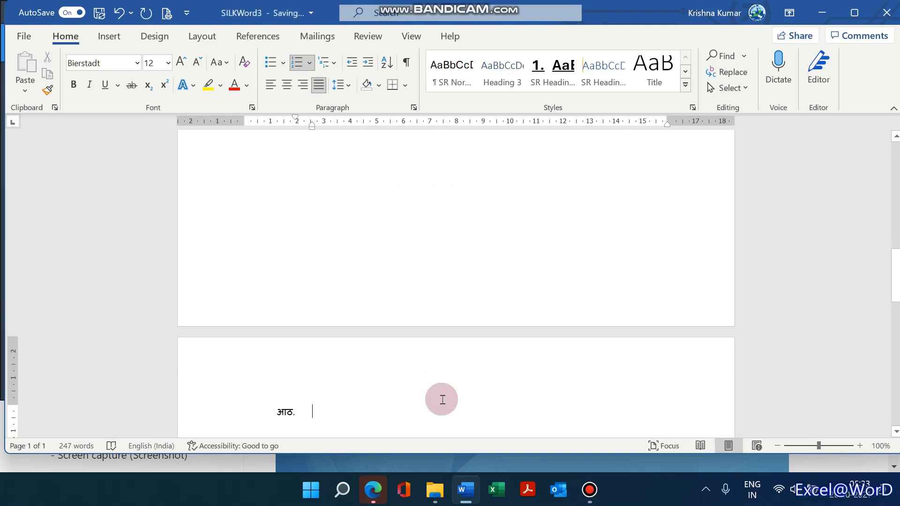
Step: Apply the एक. दो. तीन. numbering to the line on the new page and enter "Eight" as its text
click(309, 62)
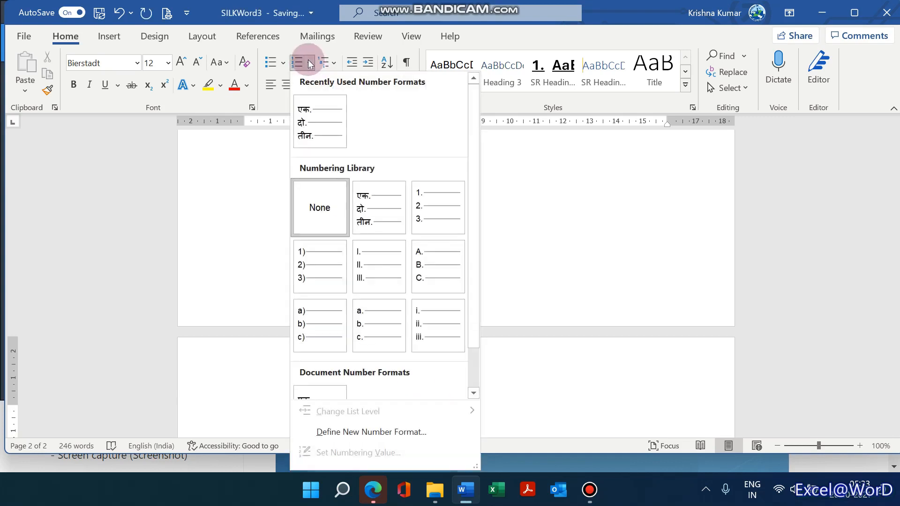
click(371, 200)
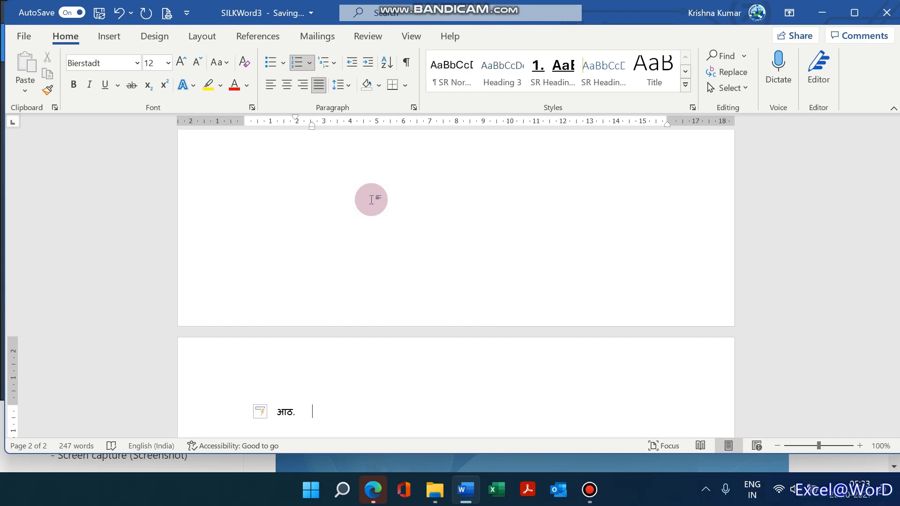
text(ery)
key(BackSpace)
key(BackSpace)
key(BackSpace)
text(eight)
key(Return)
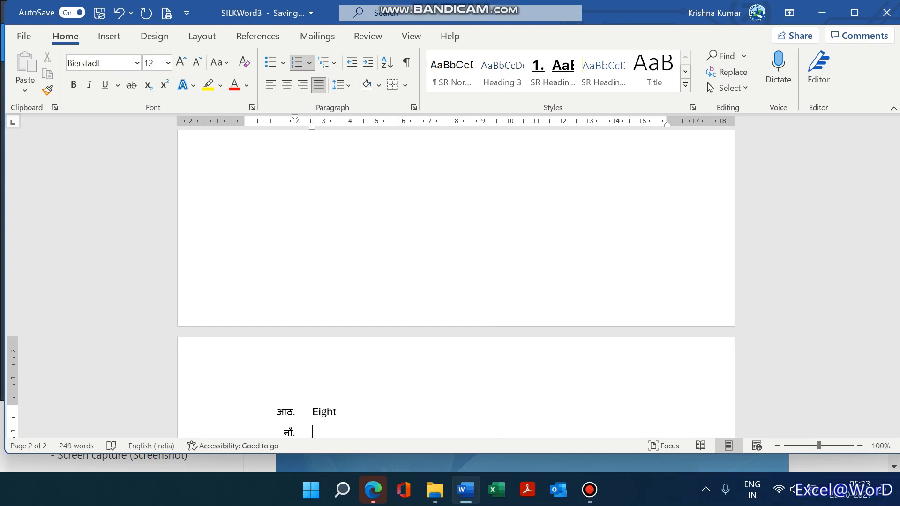
Step: Add "Nine" and "10" as the following two numbered items
text(nine)
key(Return)
text(10)
key(Return)
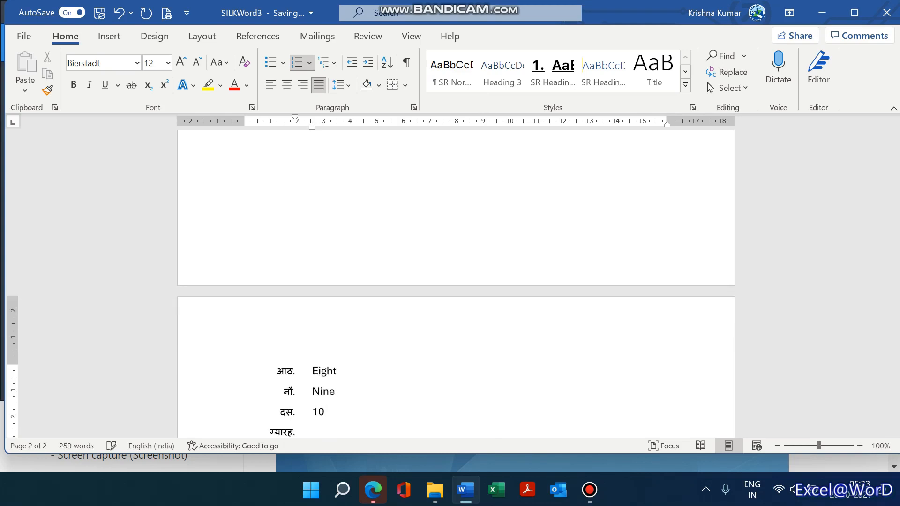
Step: Return to the start of the list, view the available numbering formats, and close them without choosing one
key(Up)
key(Up)
key(Up)
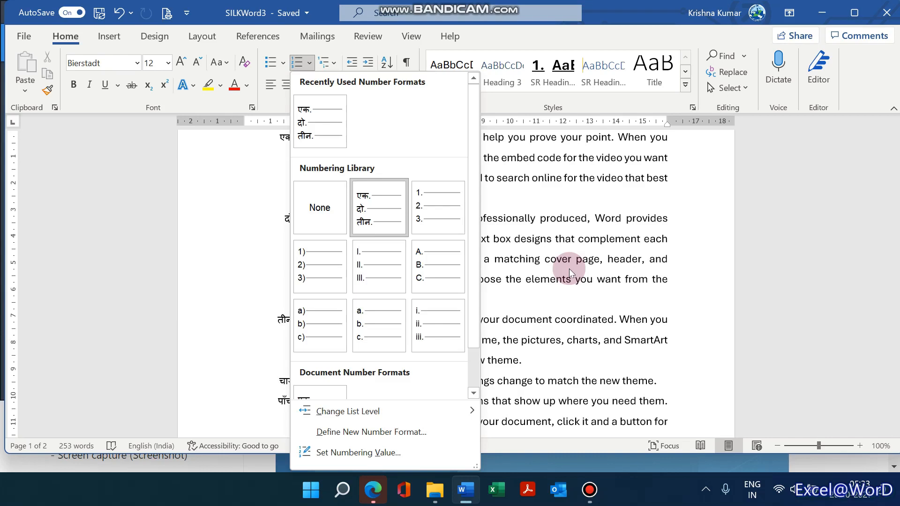
click(570, 272)
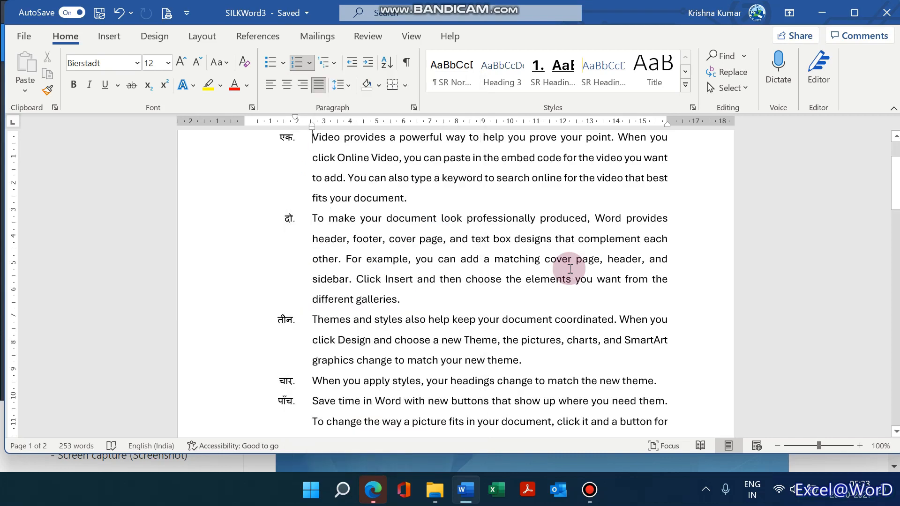